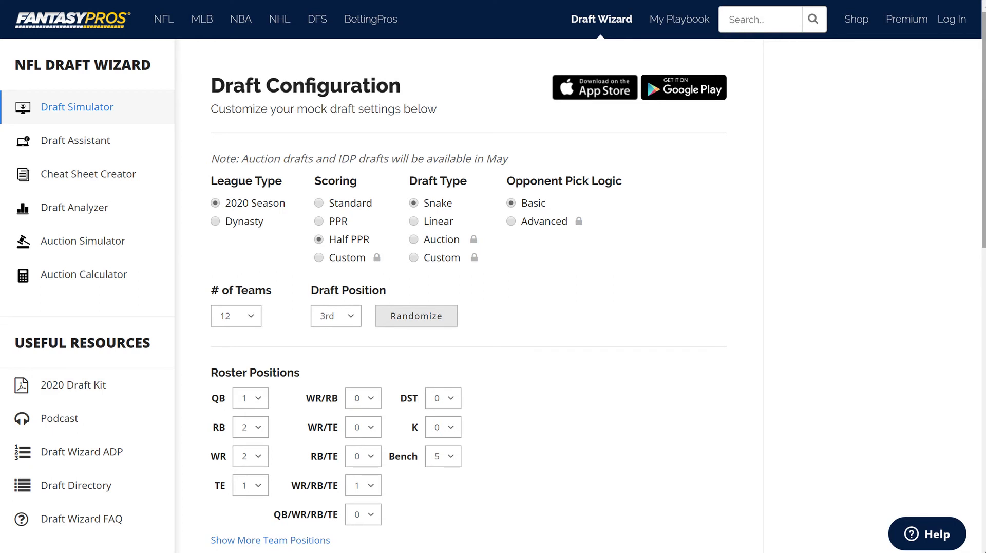
Check the roster positions and start the 12-team Half PPR snake mock draft from the 3rd draft position
{"action": "scroll", "coordinate": [493, 277], "scroll_direction": "down", "scroll_amount": 5}
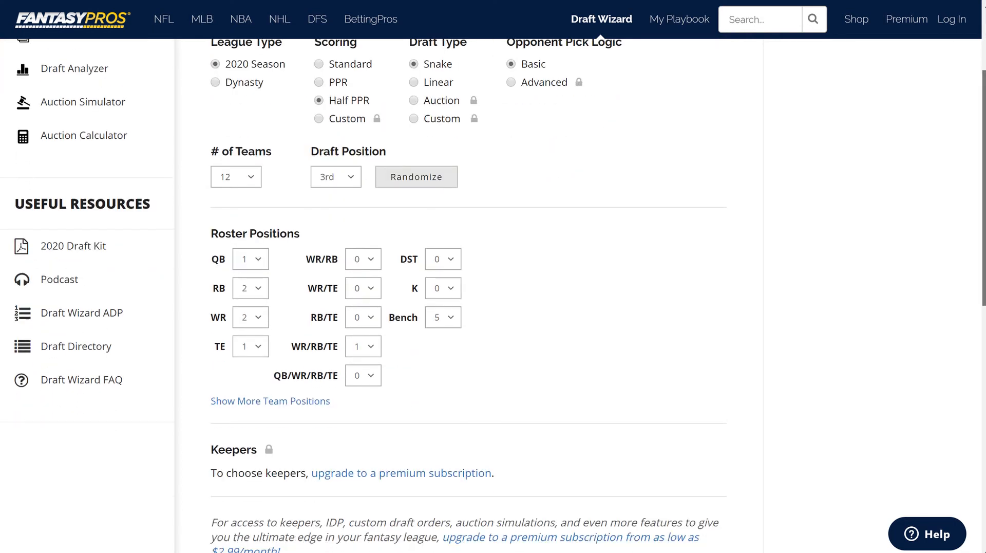
{"action": "scroll", "coordinate": [493, 277], "scroll_direction": "down", "scroll_amount": 3}
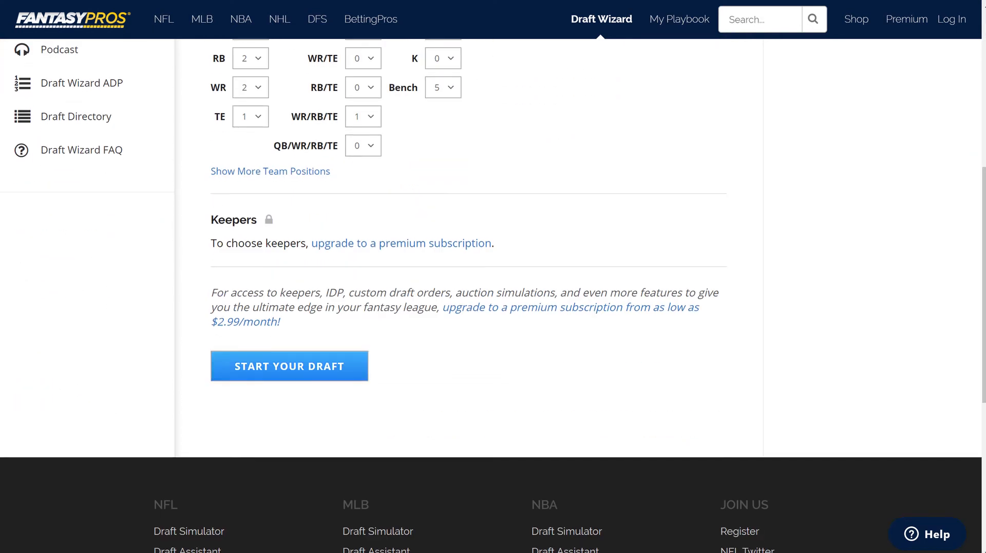
{"action": "left_click", "coordinate": [289, 366]}
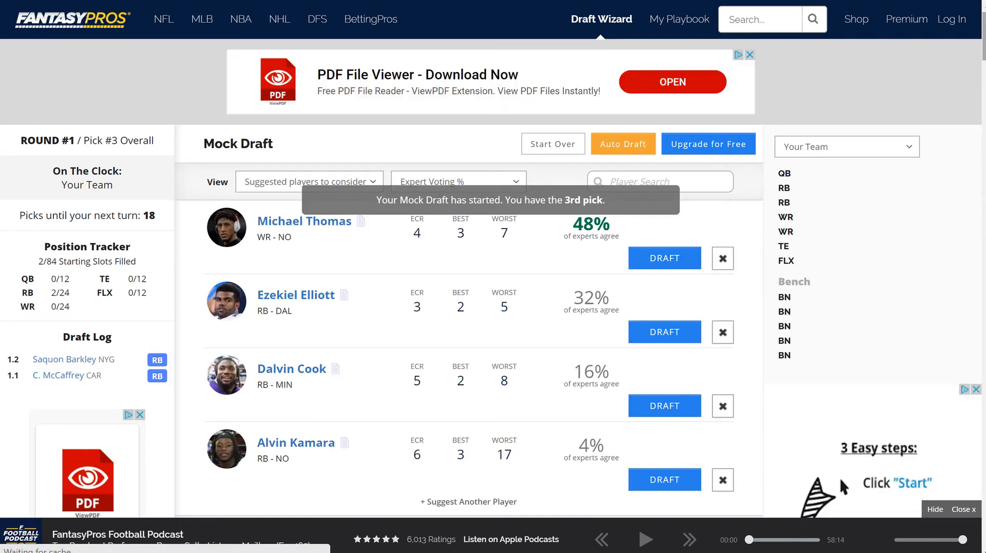
Examine the draft board and the cheat sheet rankings for the available players before the first-round pick
{"action": "mouse_move", "coordinate": [983, 37]}
{"action": "left_mouse_down"}
{"action": "mouse_move", "coordinate": [983, 47]}
{"action": "mouse_move", "coordinate": [983, 37]}
{"action": "left_mouse_up"}
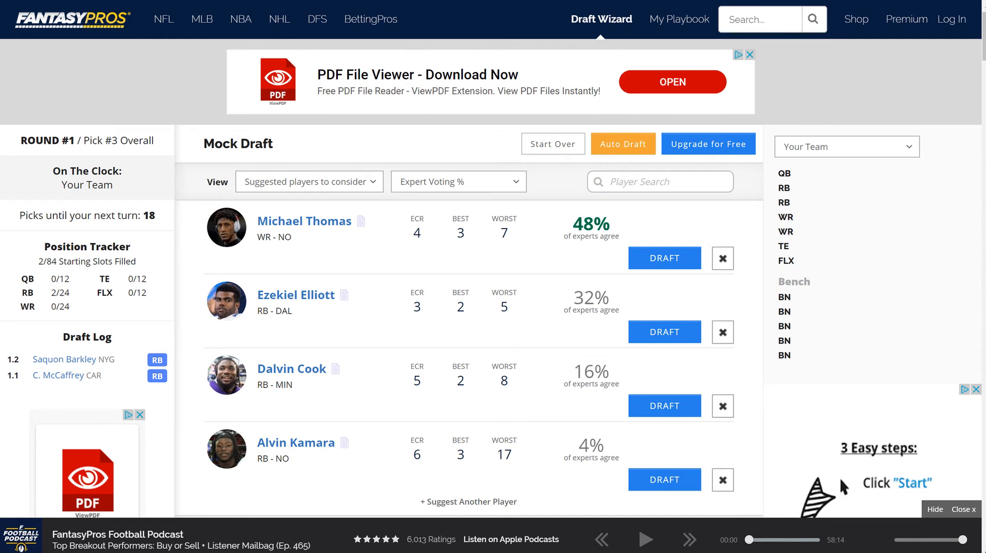
{"action": "left_click_drag", "start_coordinate": [983, 37], "coordinate": [984, 76]}
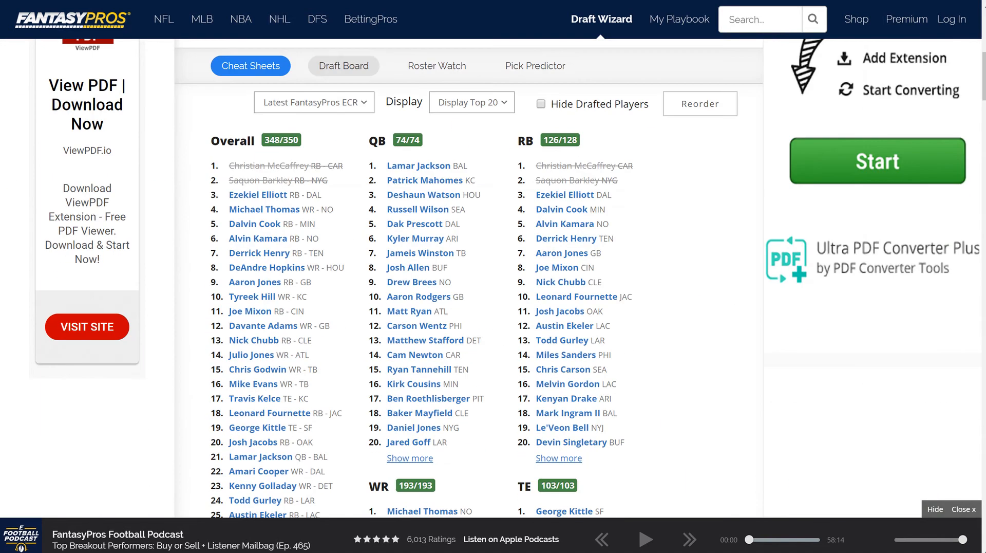
{"action": "left_click", "coordinate": [343, 66]}
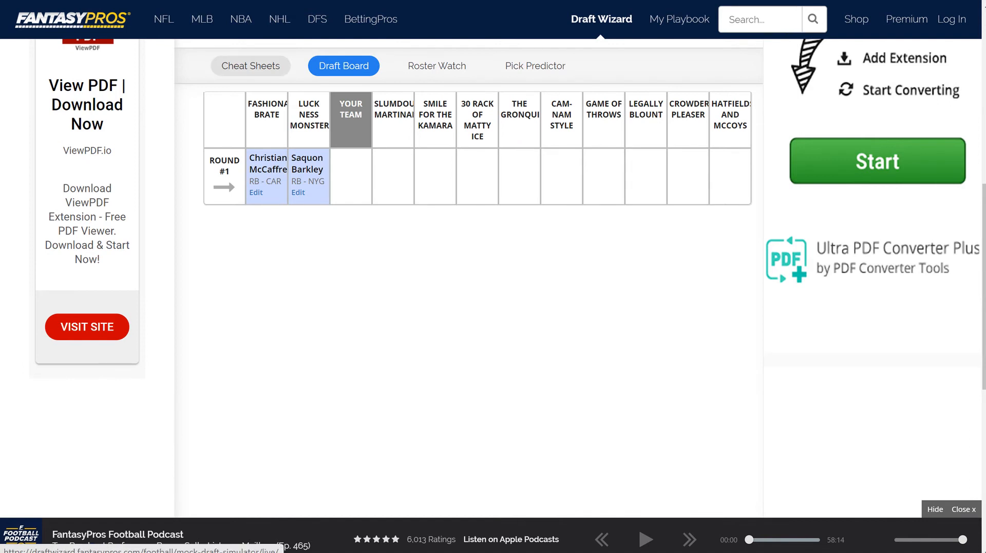
{"action": "left_click", "coordinate": [251, 65]}
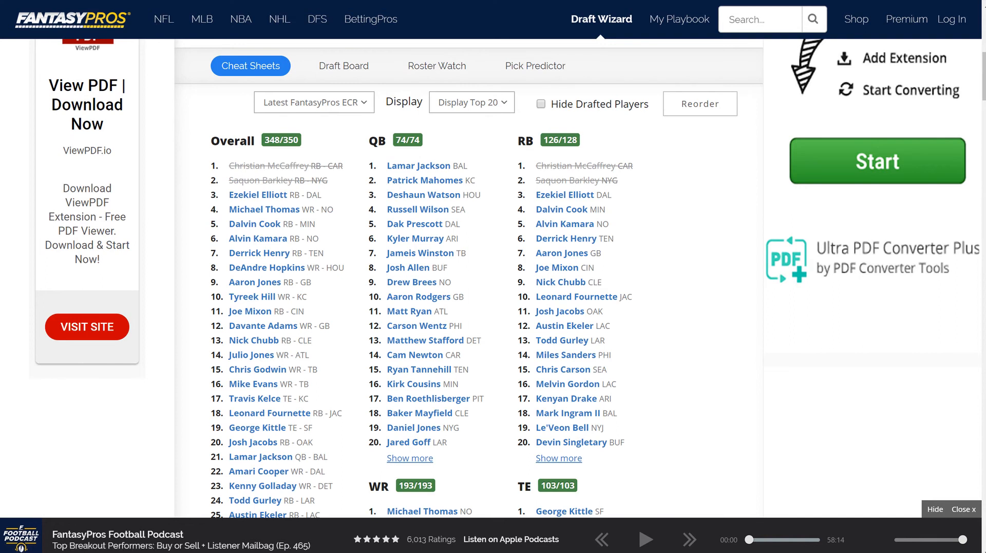
{"action": "scroll", "coordinate": [493, 277], "scroll_direction": "down", "scroll_amount": 3}
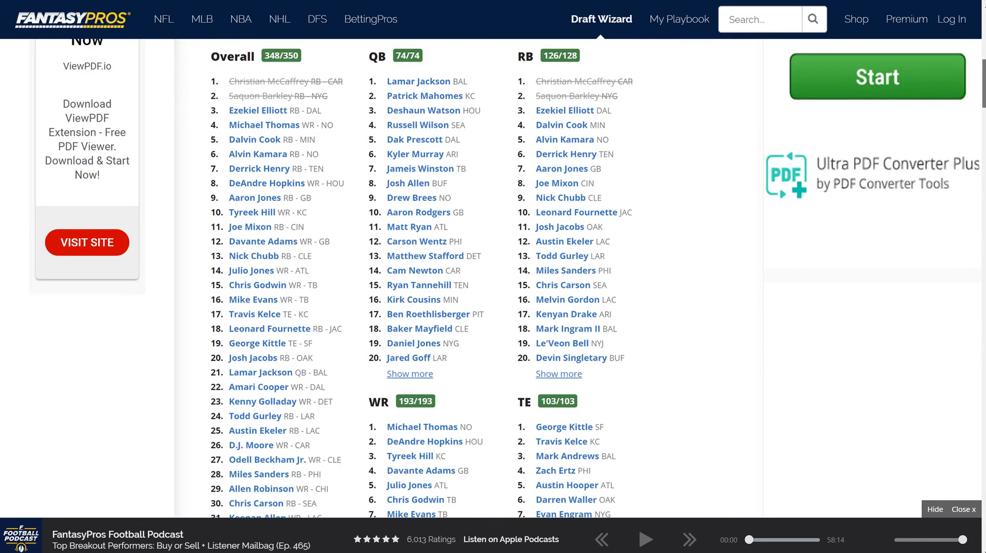
{"action": "scroll", "coordinate": [493, 278], "scroll_direction": "down", "scroll_amount": 2}
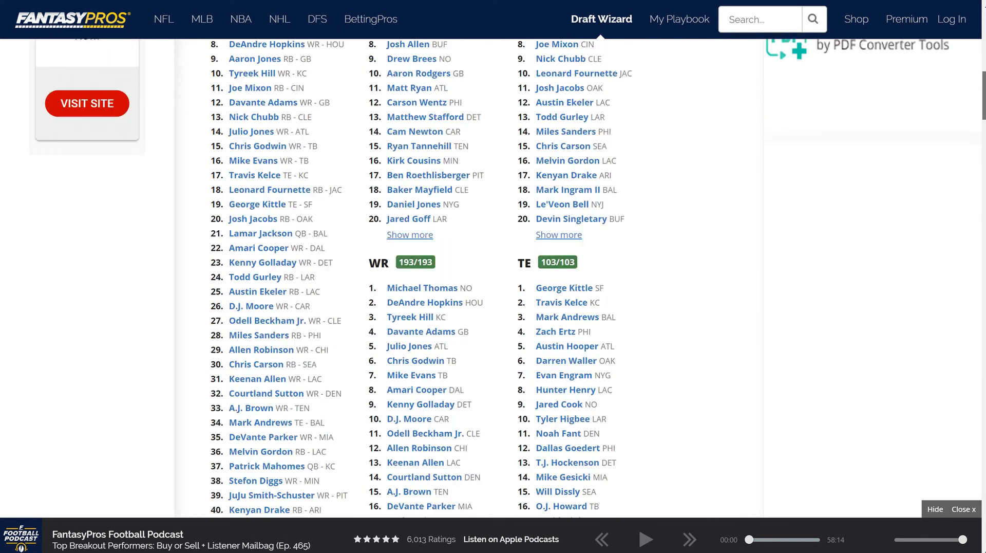
{"action": "scroll", "coordinate": [493, 278], "scroll_direction": "up", "scroll_amount": 5}
{"action": "scroll", "coordinate": [493, 277], "scroll_direction": "down", "scroll_amount": 2}
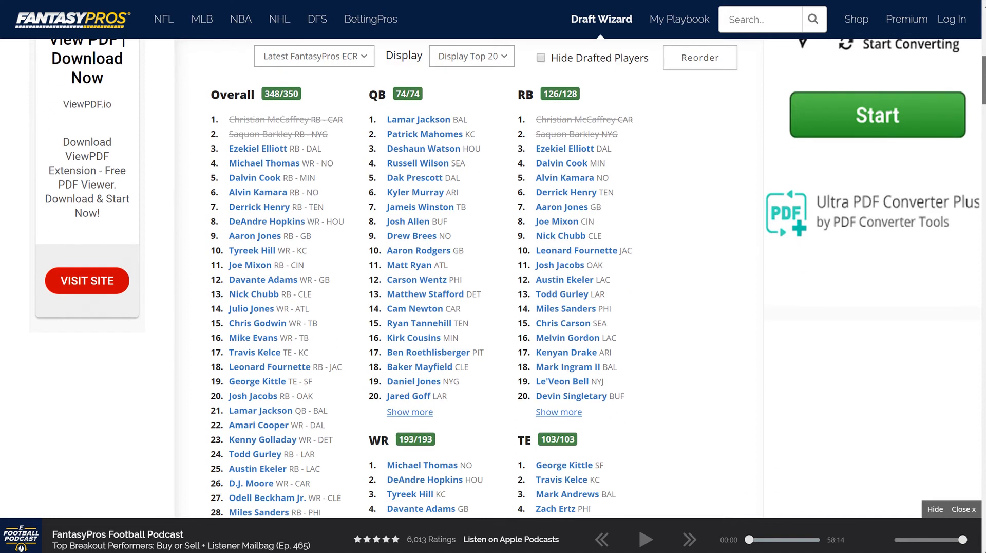
{"action": "scroll", "coordinate": [493, 277], "scroll_direction": "down", "scroll_amount": 1}
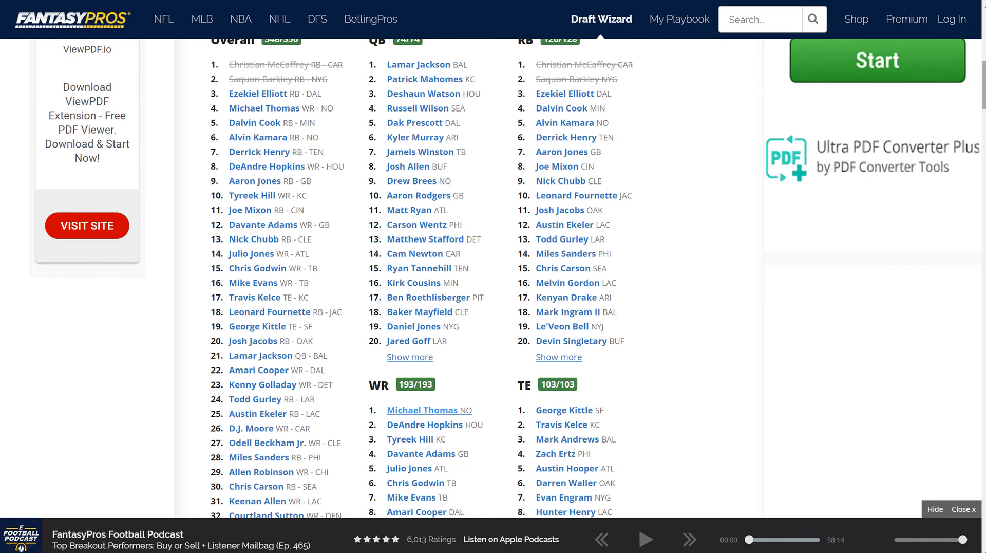
Draft wide receiver Michael Thomas with the first-round pick
{"action": "scroll", "coordinate": [430, 410], "scroll_direction": "up", "scroll_amount": 12}
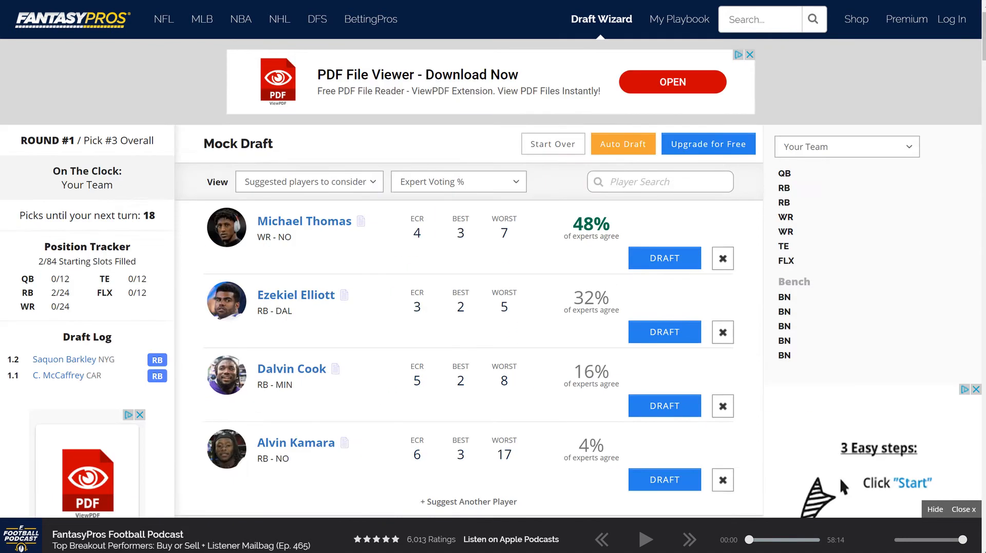
{"action": "left_click", "coordinate": [664, 257]}
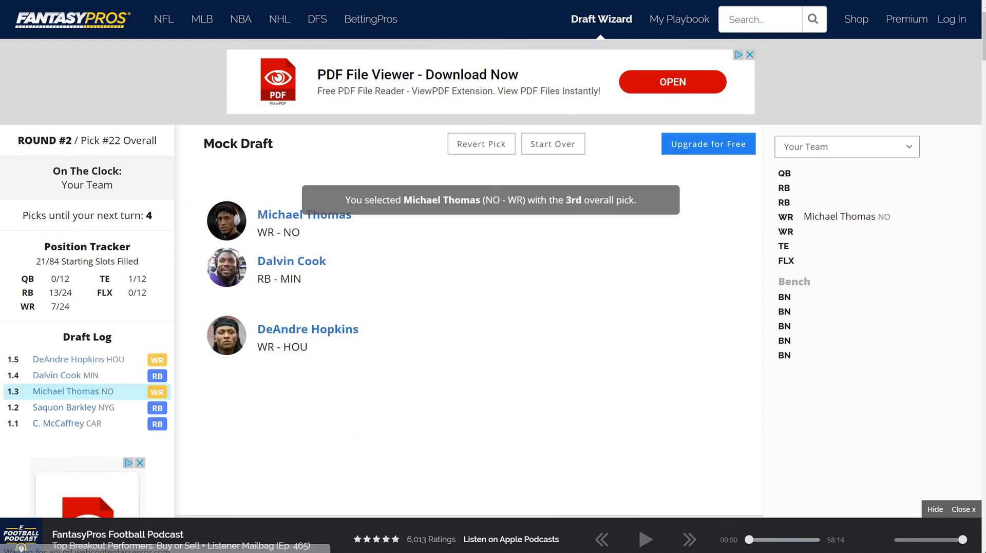
Check the draft board and cheat sheets for round 2, and draft running back Josh Jacobs
{"action": "scroll", "coordinate": [491, 288], "scroll_direction": "down", "scroll_amount": 5}
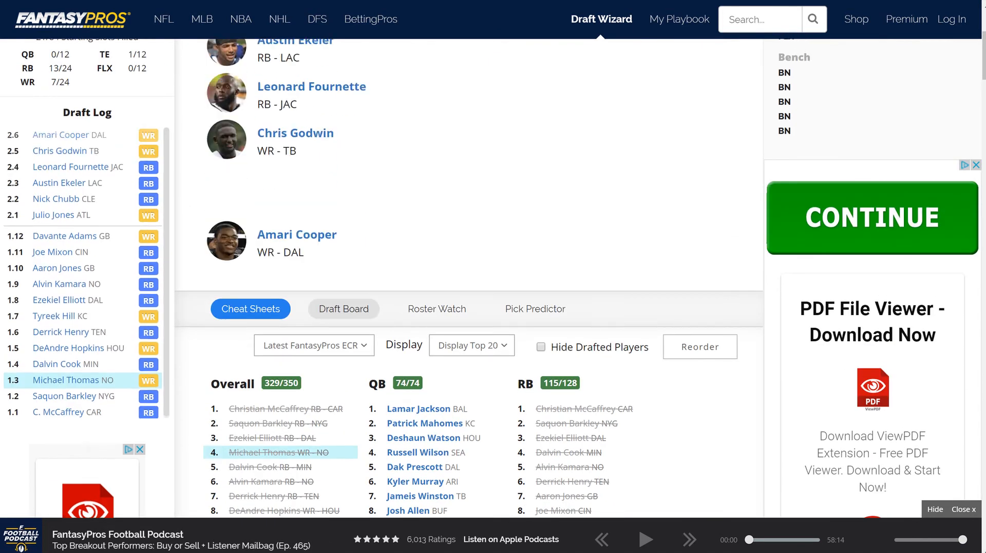
{"action": "left_click", "coordinate": [343, 309]}
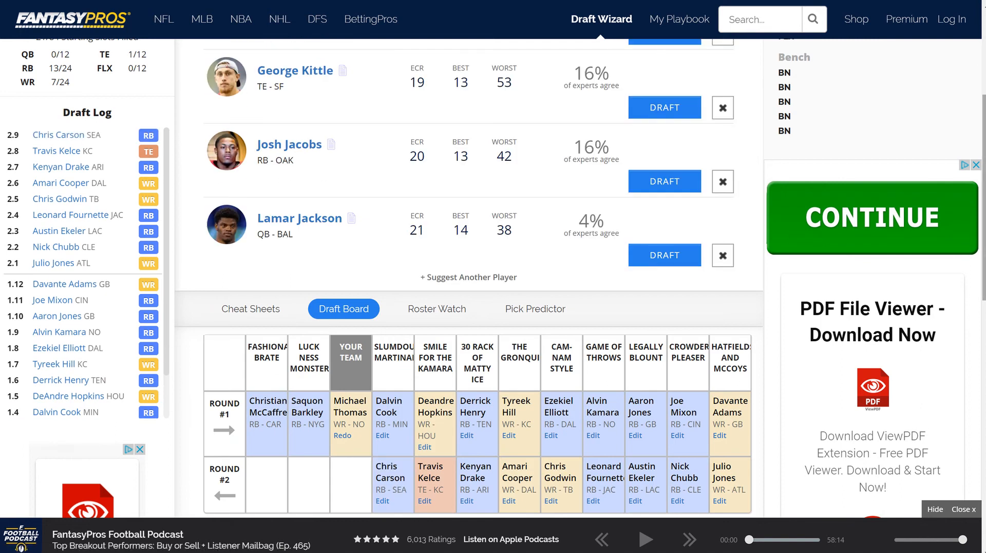
{"action": "scroll", "coordinate": [492, 279], "scroll_direction": "down", "scroll_amount": 2}
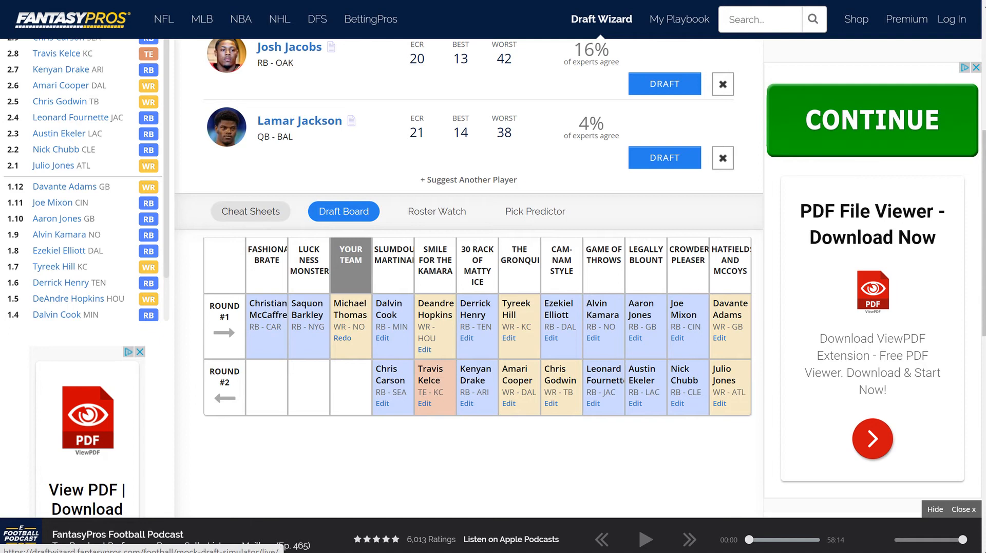
{"action": "left_click", "coordinate": [250, 211]}
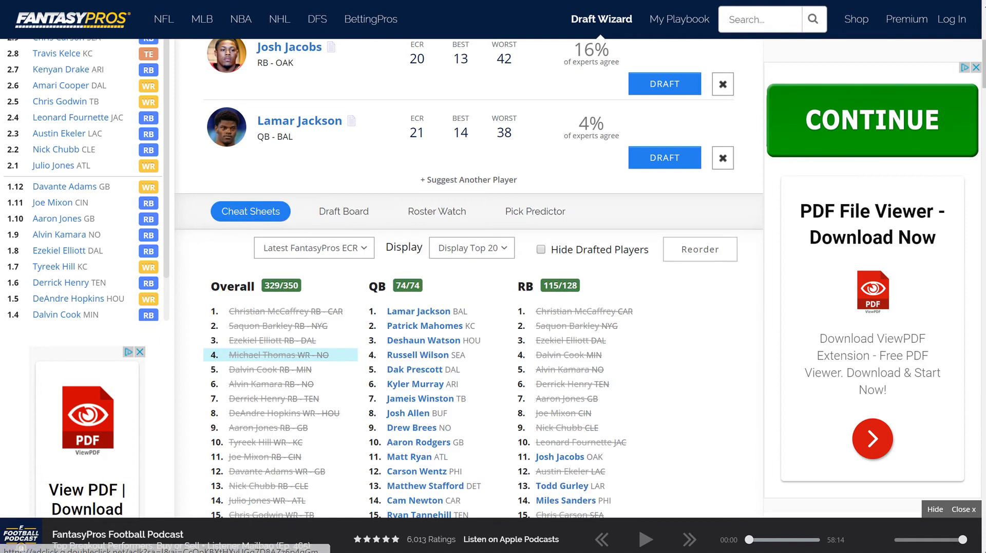
{"action": "scroll", "coordinate": [468, 277], "scroll_direction": "down", "scroll_amount": 3}
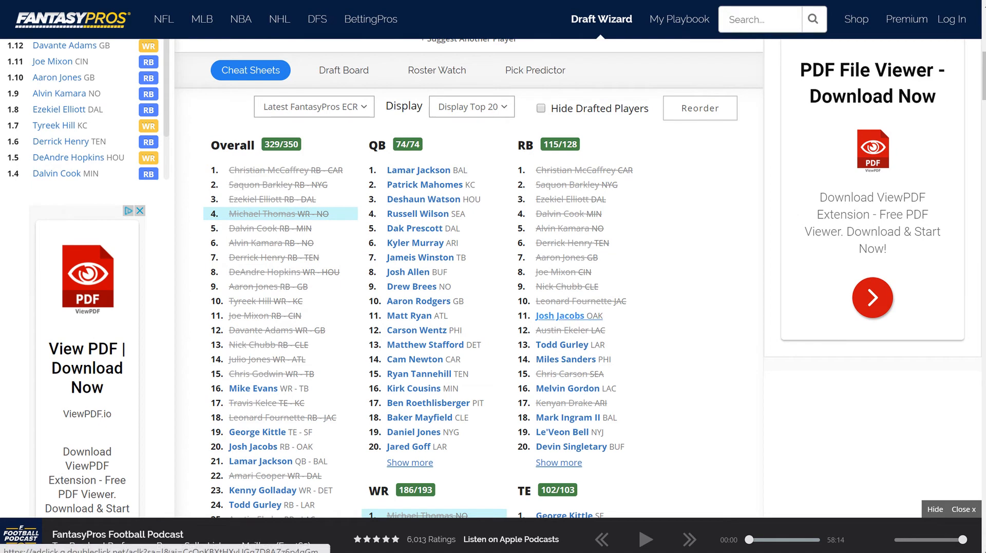
{"action": "left_click_drag", "start_coordinate": [983, 76], "coordinate": [983, 43]}
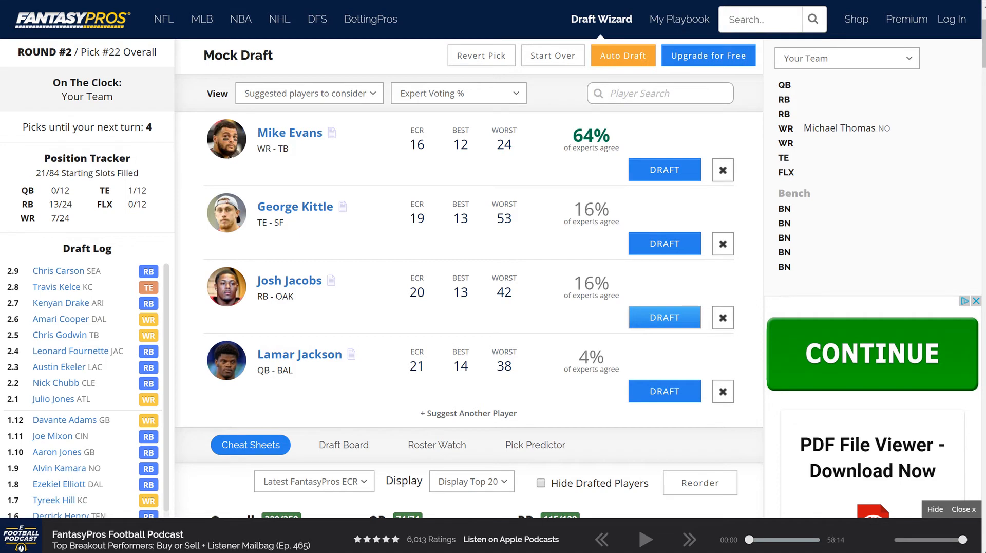
{"action": "left_click", "coordinate": [664, 317]}
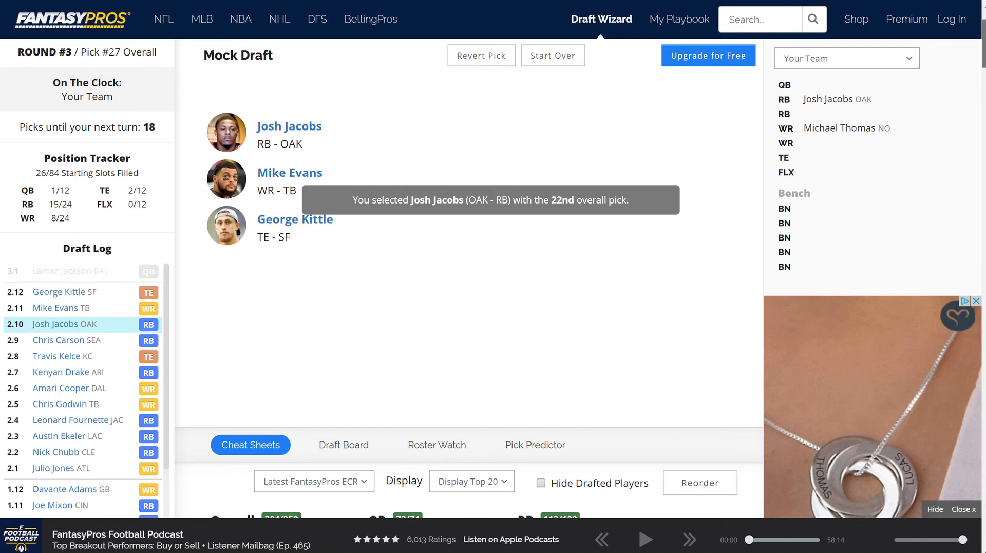
Review the draft board and the overall, wide receiver and tight end rankings for round 3, expanding the full running back list
{"action": "scroll", "coordinate": [469, 277], "scroll_direction": "down", "scroll_amount": 3}
{"action": "scroll", "coordinate": [344, 154], "scroll_direction": "down", "scroll_amount": 4}
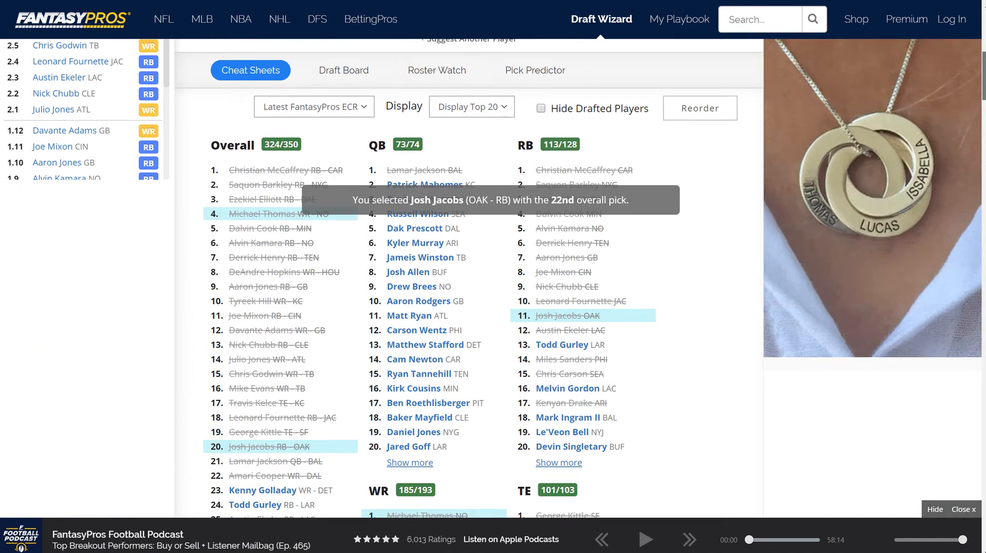
{"action": "left_click", "coordinate": [344, 69]}
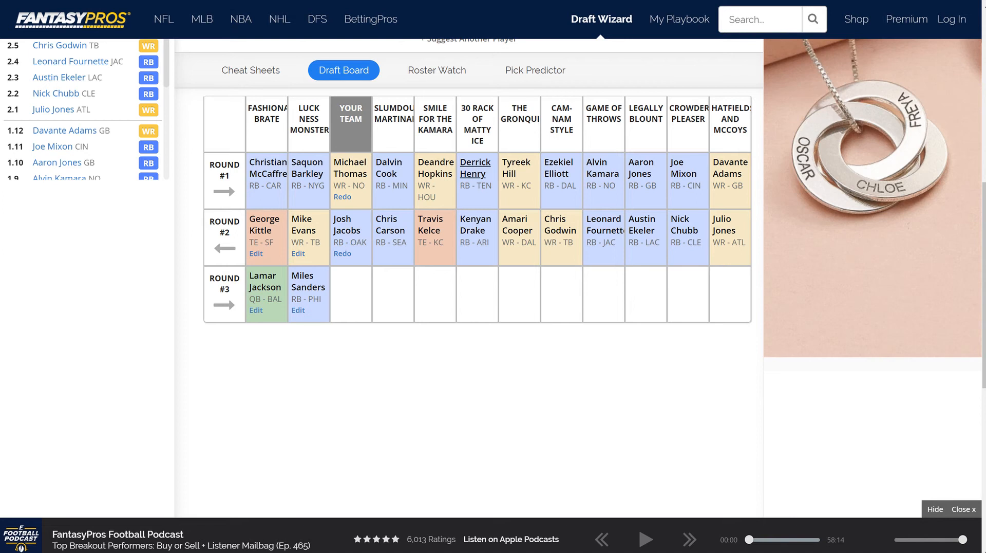
{"action": "left_click", "coordinate": [250, 70]}
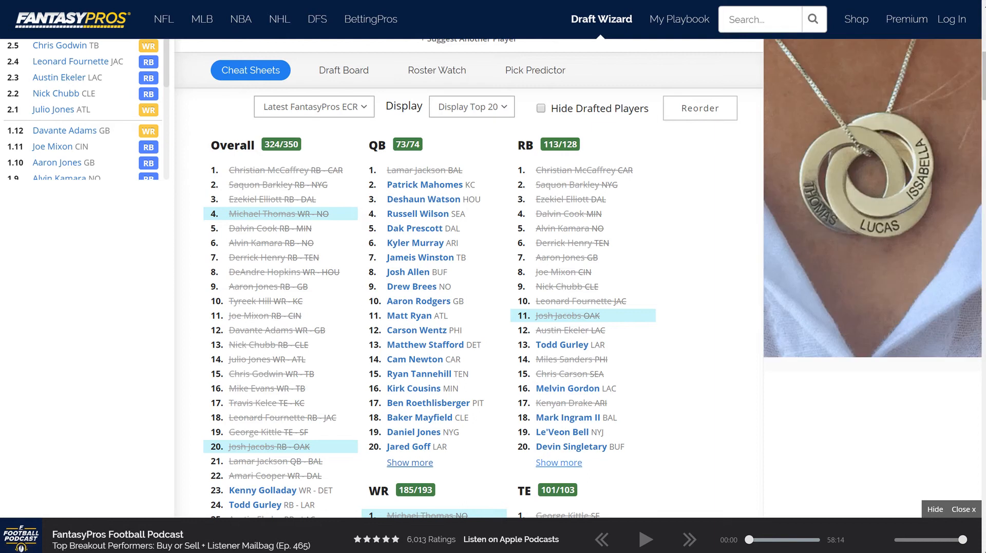
{"action": "left_click", "coordinate": [559, 463]}
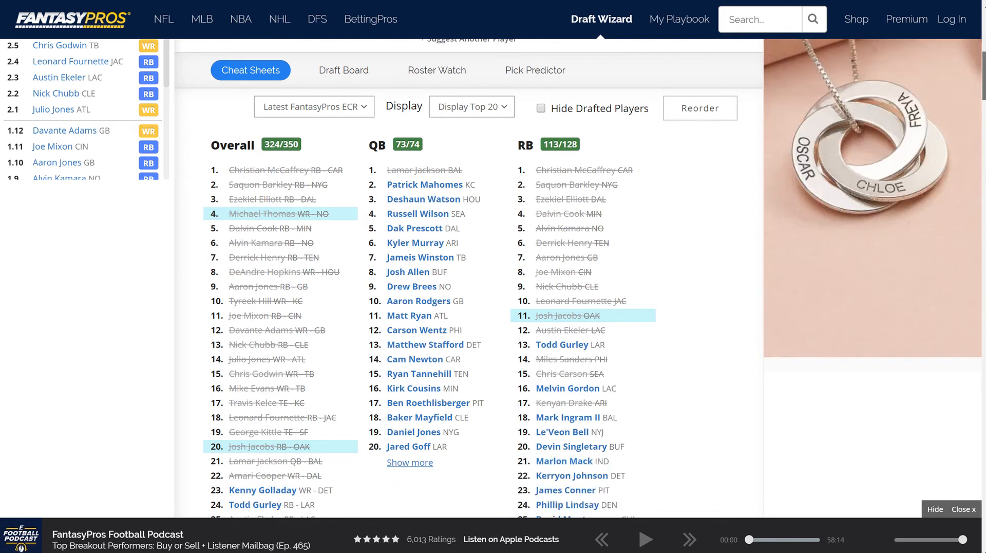
{"action": "scroll", "coordinate": [493, 278], "scroll_direction": "down", "scroll_amount": 3}
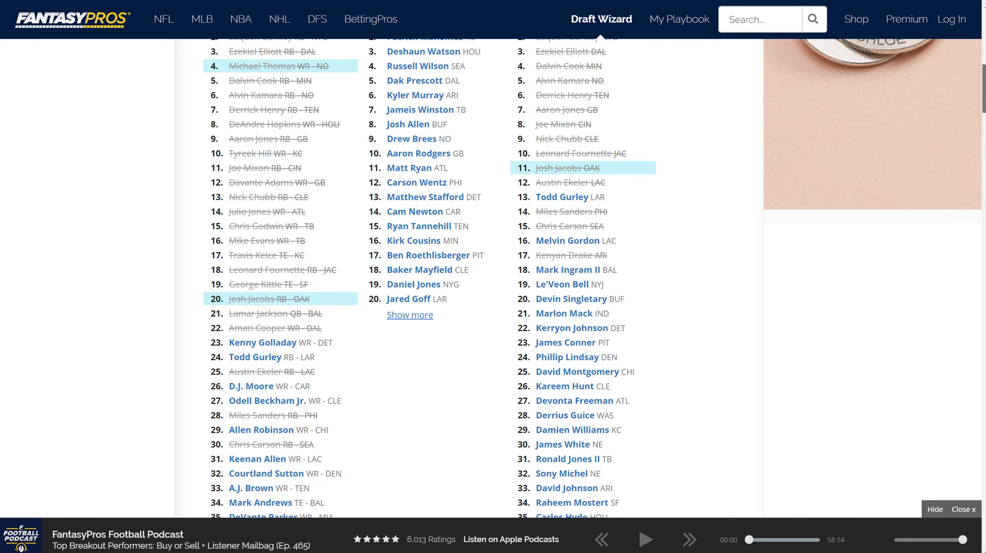
{"action": "scroll", "coordinate": [493, 278], "scroll_direction": "down", "scroll_amount": 1}
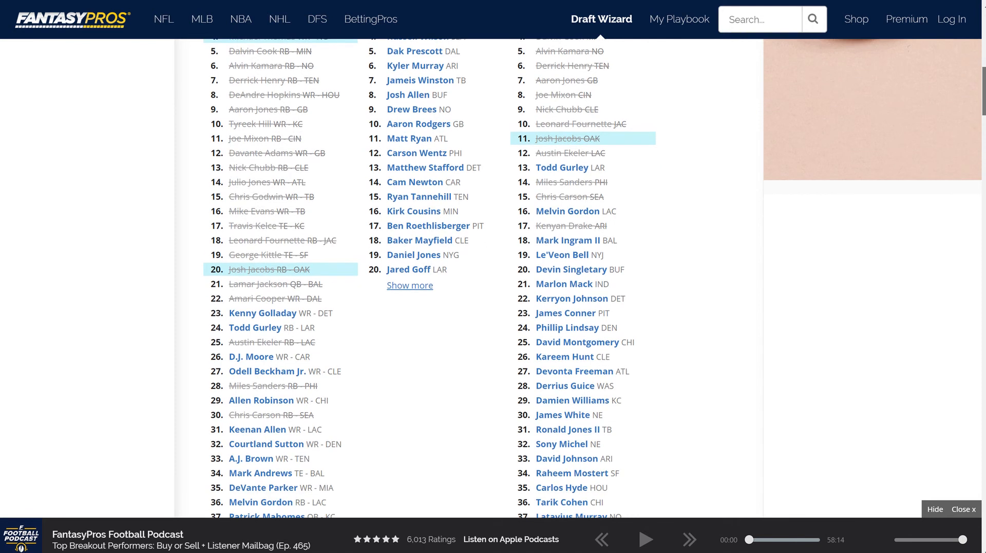
{"action": "scroll", "coordinate": [492, 278], "scroll_direction": "down", "scroll_amount": 20}
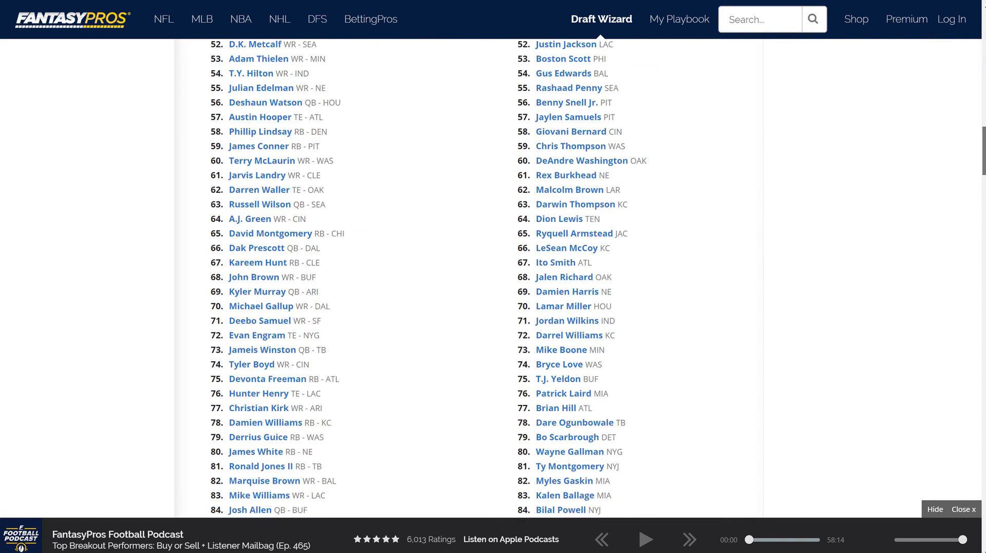
{"action": "scroll", "coordinate": [493, 277], "scroll_direction": "down", "scroll_amount": 20}
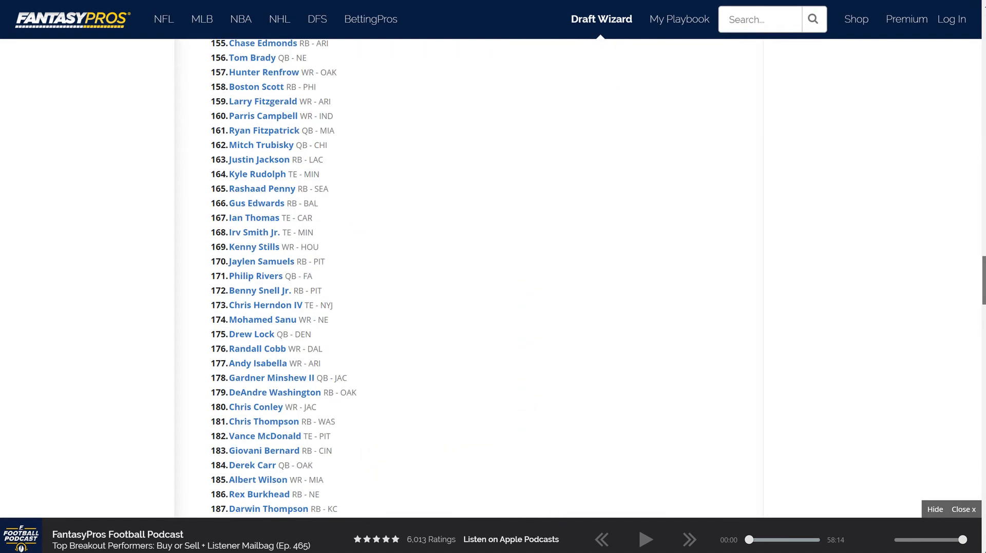
{"action": "scroll", "coordinate": [493, 277], "scroll_direction": "up", "scroll_amount": 8}
{"action": "scroll", "coordinate": [493, 277], "scroll_direction": "up", "scroll_amount": 2}
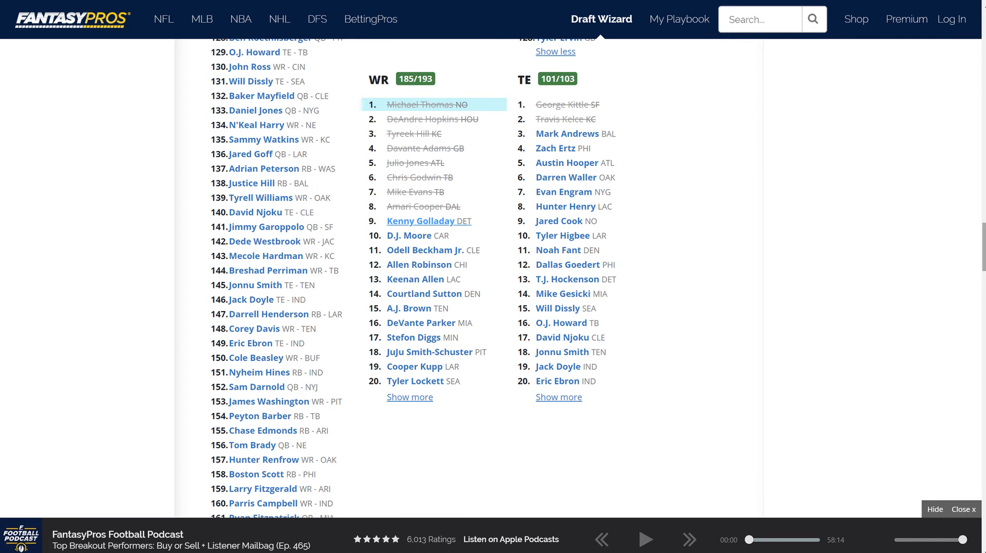
Draft wide receiver Kenny Golladay with the third-round pick
{"action": "scroll", "coordinate": [493, 277], "scroll_direction": "up", "scroll_amount": 20}
{"action": "scroll", "coordinate": [493, 277], "scroll_direction": "up", "scroll_amount": 15}
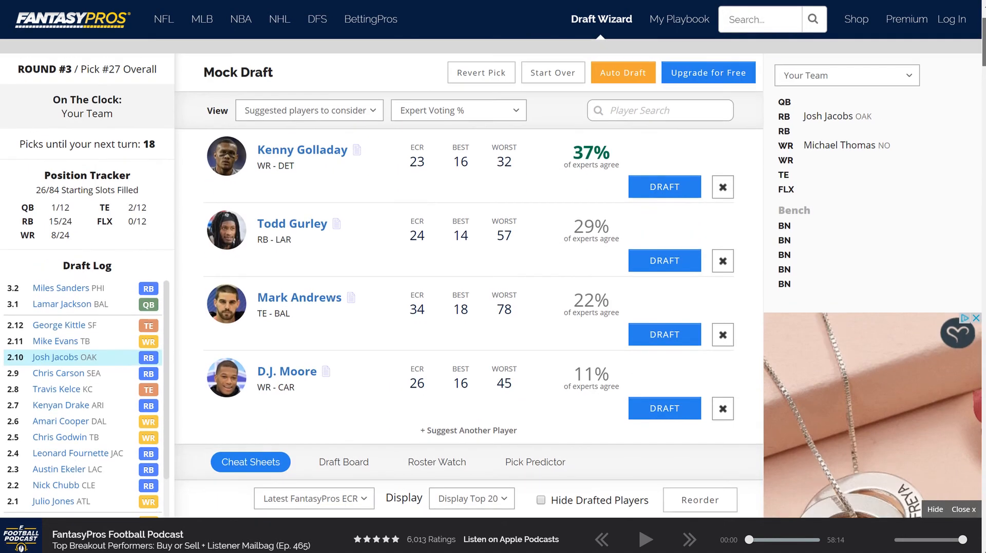
{"action": "left_click", "coordinate": [664, 187]}
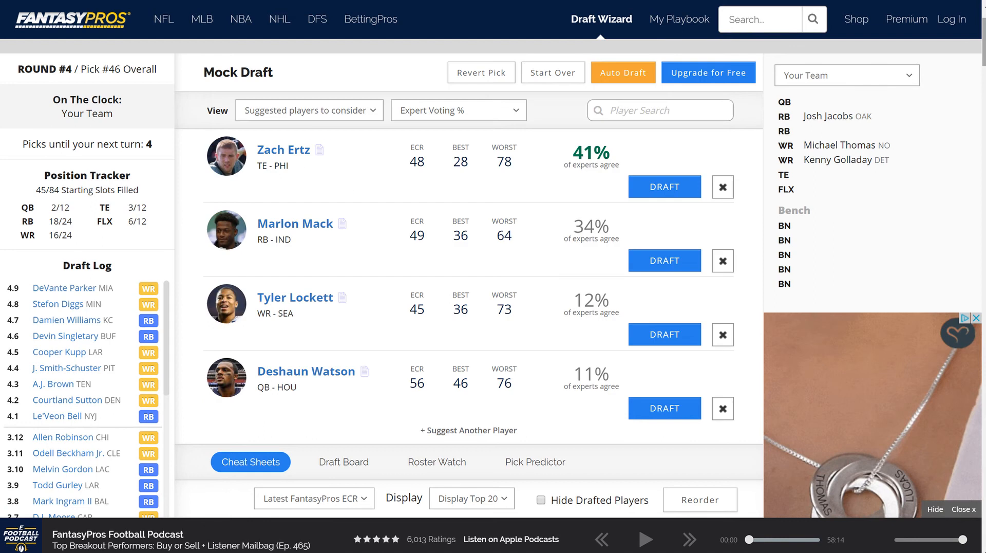
Review the draft board and the overall, running back, wide receiver and tight end rankings for round 4, expanding the full wide receiver list
{"action": "scroll", "coordinate": [468, 277], "scroll_direction": "down", "scroll_amount": 6}
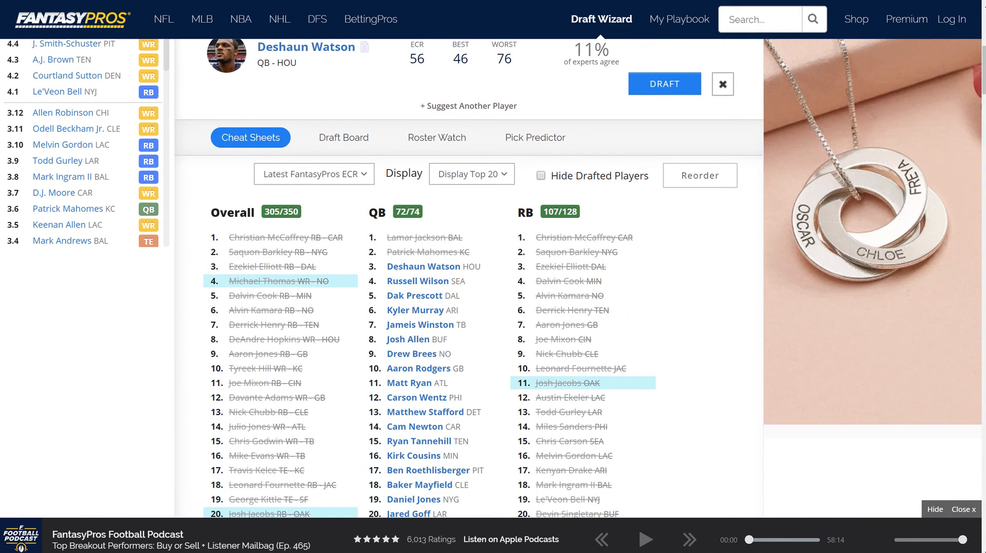
{"action": "left_click", "coordinate": [343, 138]}
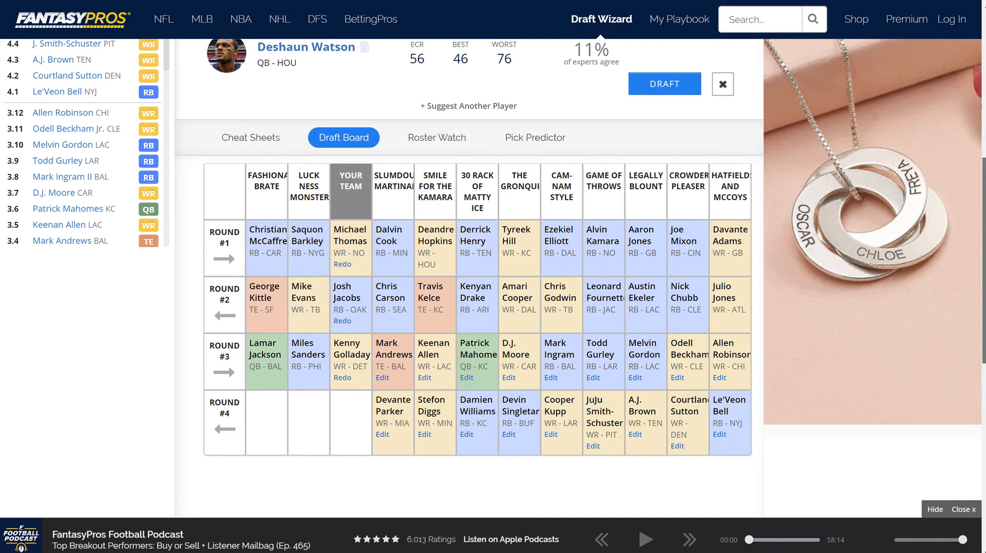
{"action": "scroll", "coordinate": [478, 288], "scroll_direction": "down", "scroll_amount": 1}
{"action": "scroll", "coordinate": [477, 287], "scroll_direction": "up", "scroll_amount": 4}
{"action": "scroll", "coordinate": [477, 288], "scroll_direction": "down", "scroll_amount": 6}
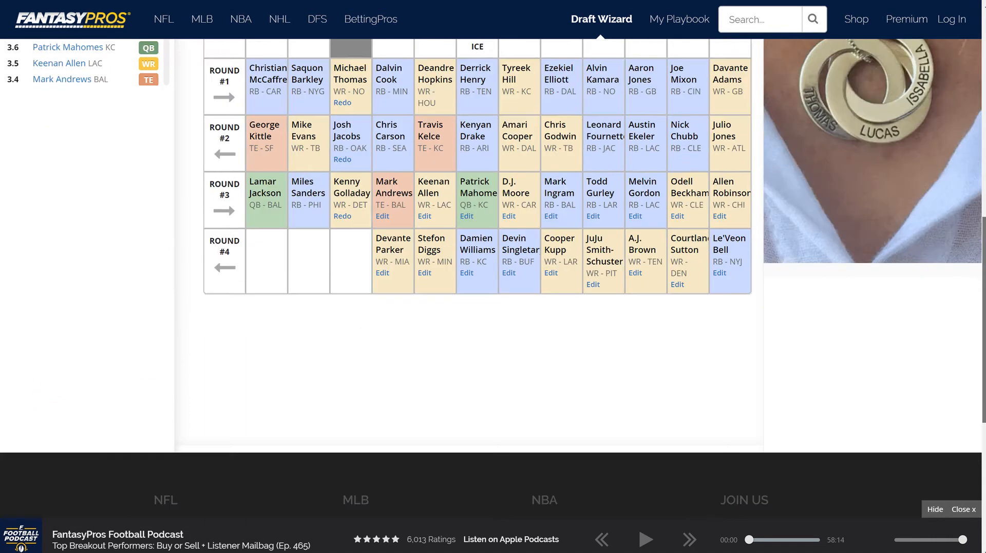
{"action": "scroll", "coordinate": [477, 278], "scroll_direction": "up", "scroll_amount": 4}
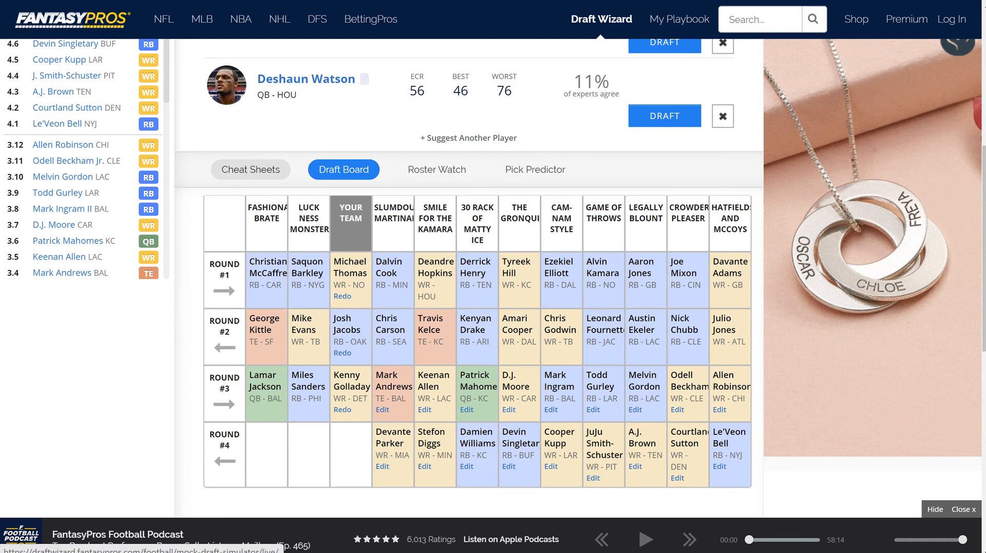
{"action": "left_click", "coordinate": [250, 170]}
{"action": "scroll", "coordinate": [468, 287], "scroll_direction": "down", "scroll_amount": 6}
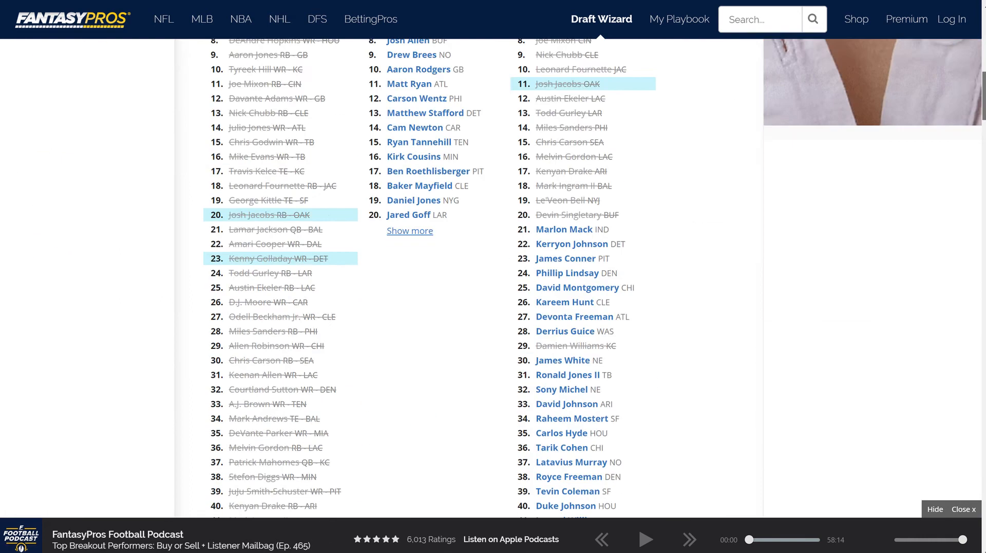
{"action": "scroll", "coordinate": [429, 279], "scroll_direction": "down", "scroll_amount": 20}
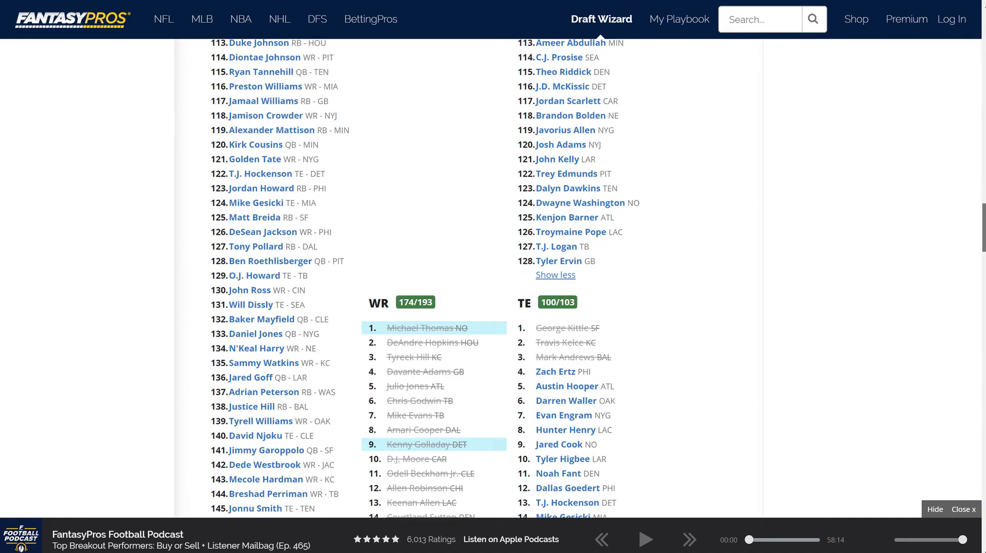
{"action": "scroll", "coordinate": [478, 278], "scroll_direction": "down", "scroll_amount": 5}
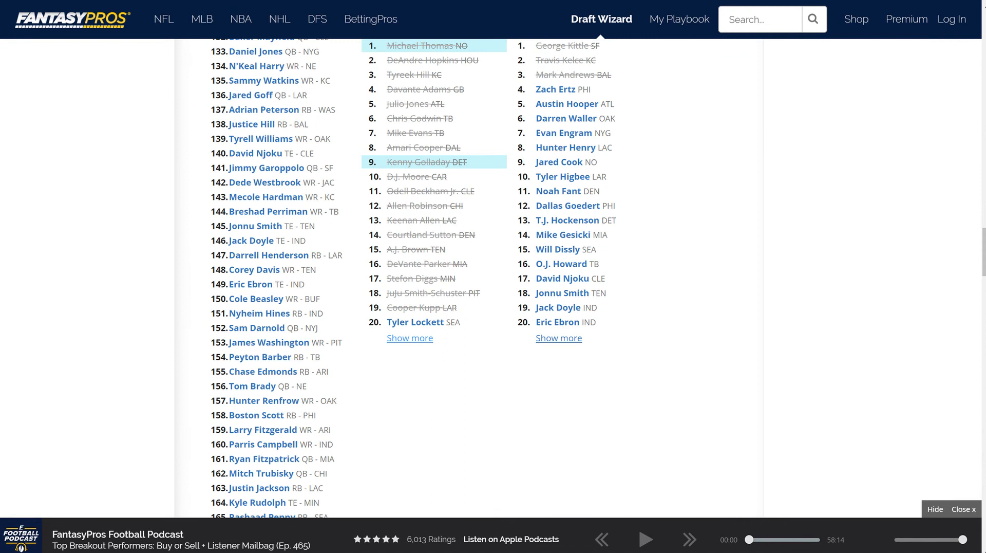
{"action": "left_click", "coordinate": [410, 338]}
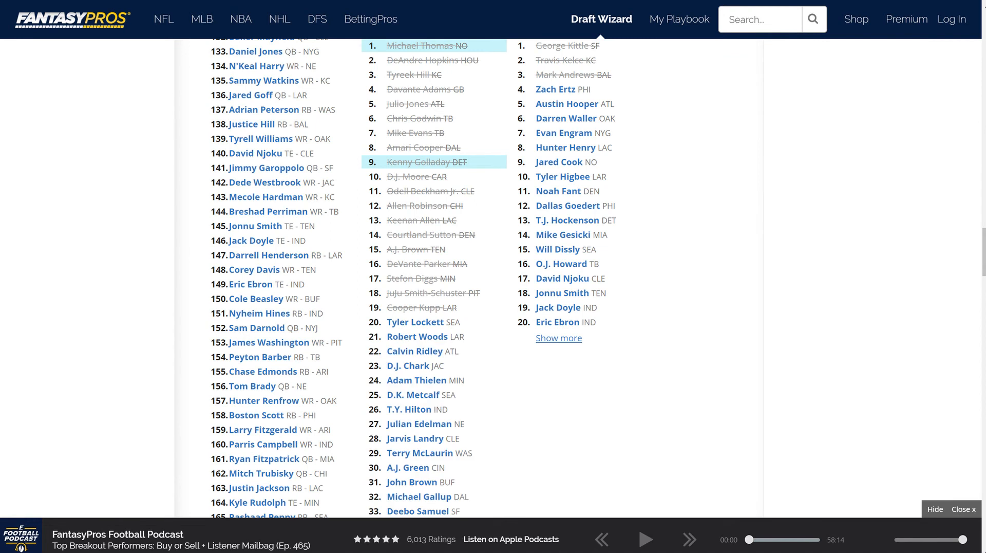
{"action": "scroll", "coordinate": [493, 277], "scroll_direction": "up", "scroll_amount": 2}
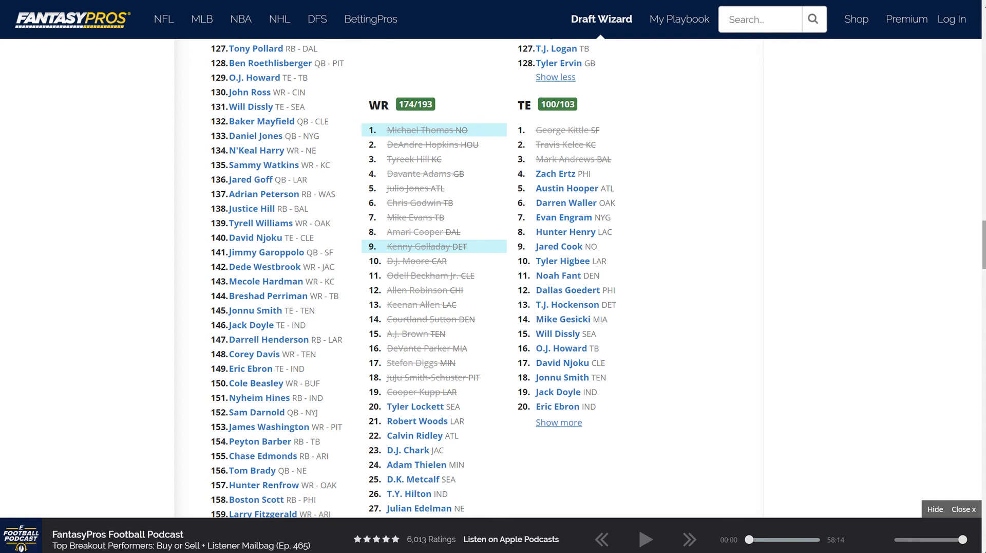
{"action": "scroll", "coordinate": [493, 278], "scroll_direction": "up", "scroll_amount": 2}
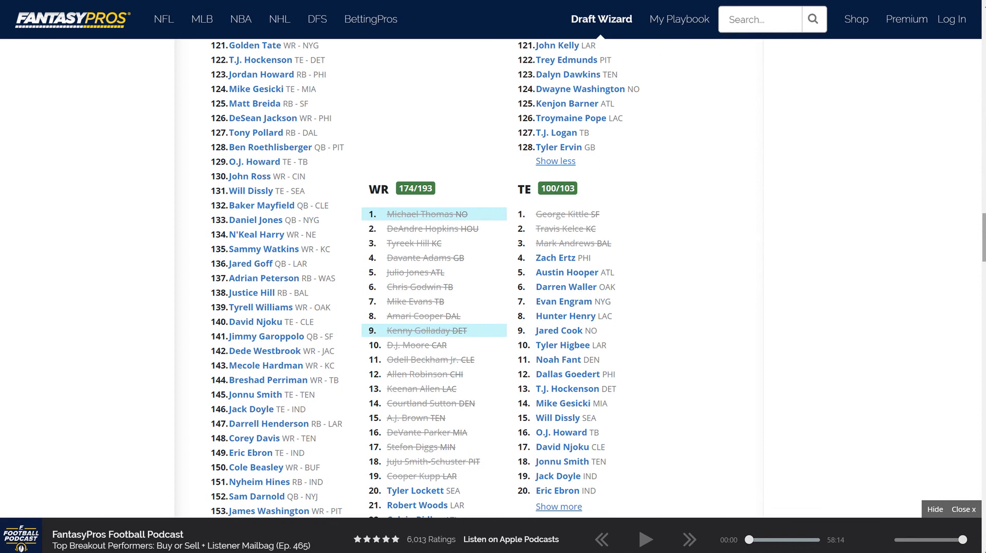
Draft running back Marlon Mack with the fourth-round pick
{"action": "scroll", "coordinate": [492, 277], "scroll_direction": "up", "scroll_amount": 10}
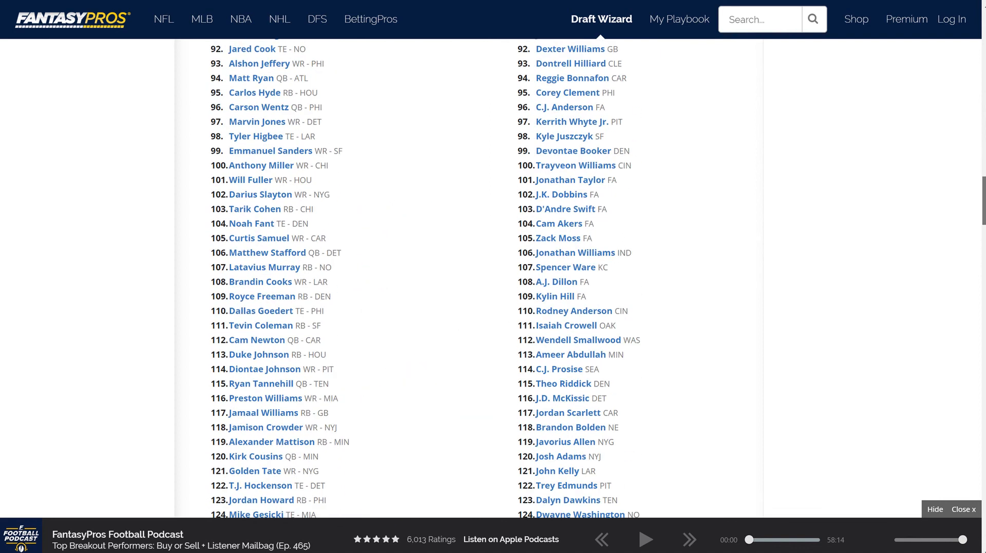
{"action": "scroll", "coordinate": [493, 278], "scroll_direction": "up", "scroll_amount": 20}
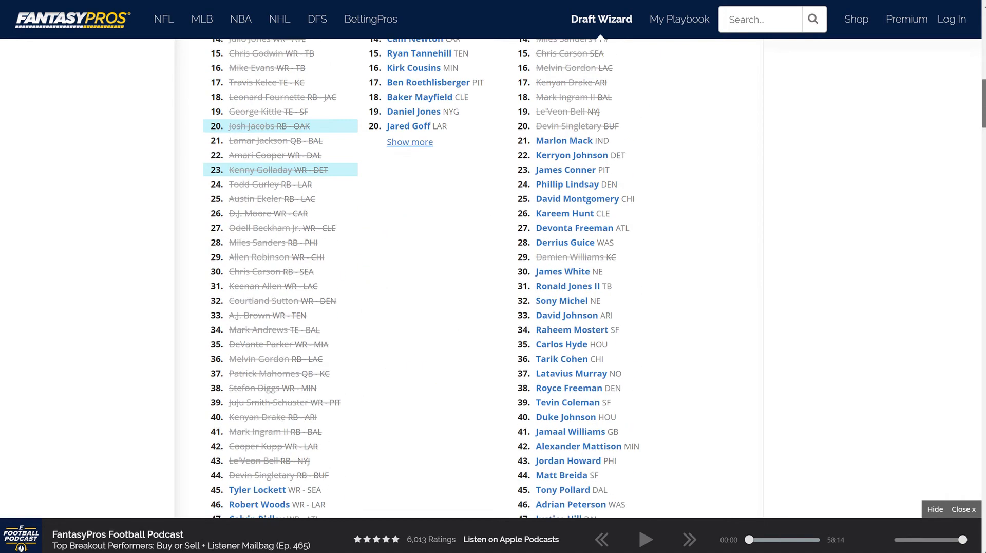
{"action": "scroll", "coordinate": [493, 277], "scroll_direction": "up", "scroll_amount": 2}
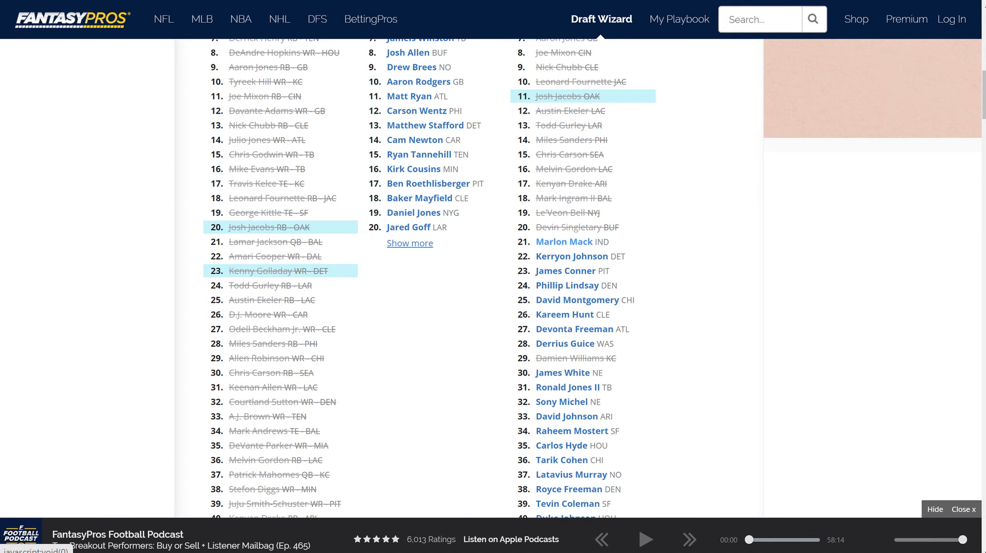
{"action": "scroll", "coordinate": [564, 241], "scroll_direction": "up", "scroll_amount": 8}
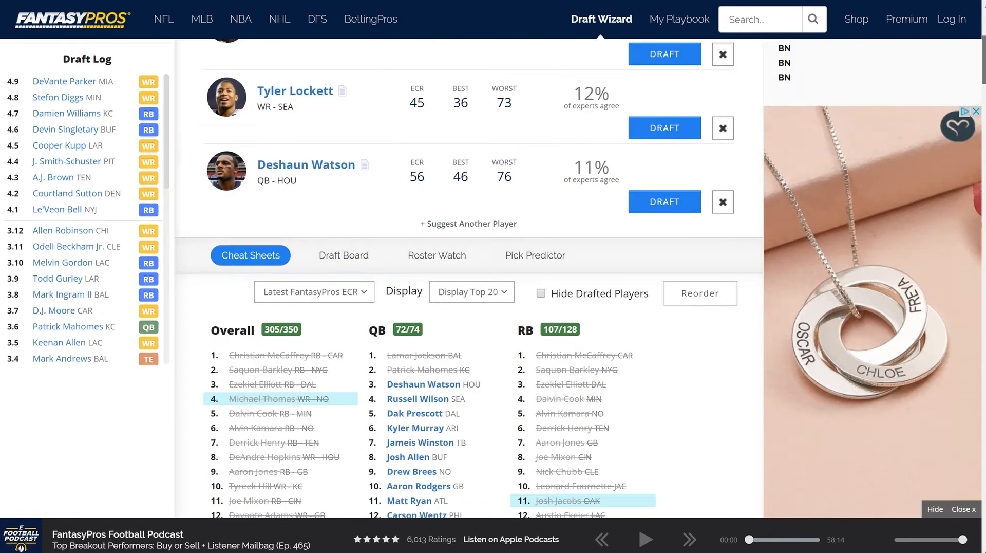
{"action": "scroll", "coordinate": [493, 277], "scroll_direction": "up", "scroll_amount": 5}
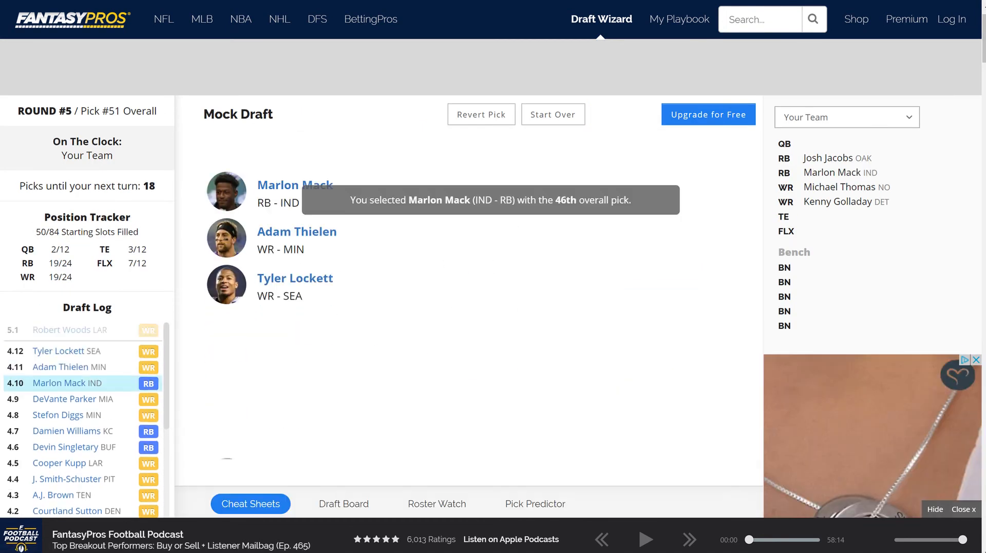
Examine the draft board for round 5, and compare the remaining running backs, wide receivers and tight ends in the cheat sheets
{"action": "left_click_drag", "start_coordinate": [983, 39], "coordinate": [984, 66]}
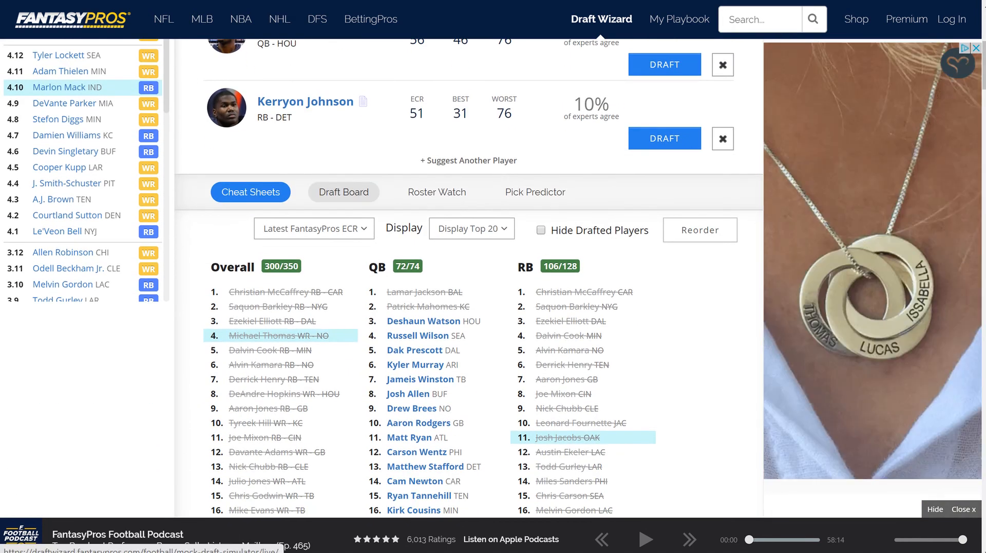
{"action": "left_click", "coordinate": [344, 191]}
{"action": "scroll", "coordinate": [343, 192], "scroll_direction": "down", "scroll_amount": 1}
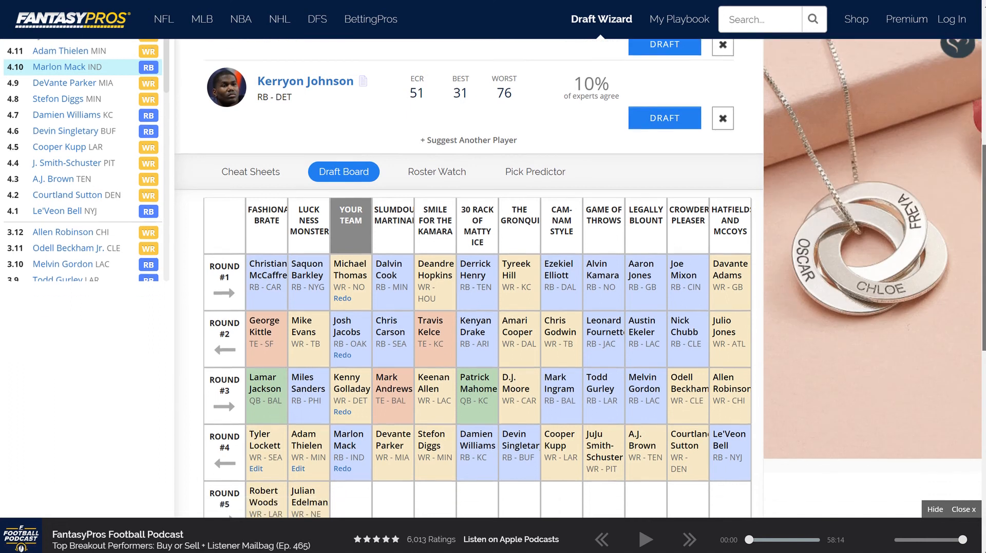
{"action": "scroll", "coordinate": [463, 277], "scroll_direction": "down", "scroll_amount": 2}
{"action": "scroll", "coordinate": [462, 265], "scroll_direction": "down", "scroll_amount": 1}
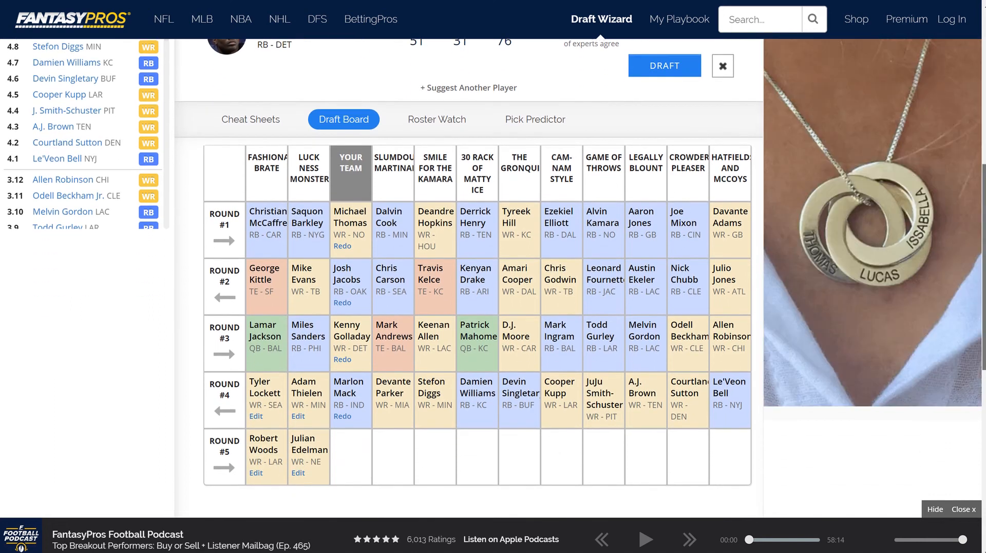
{"action": "scroll", "coordinate": [493, 263], "scroll_direction": "down", "scroll_amount": 1}
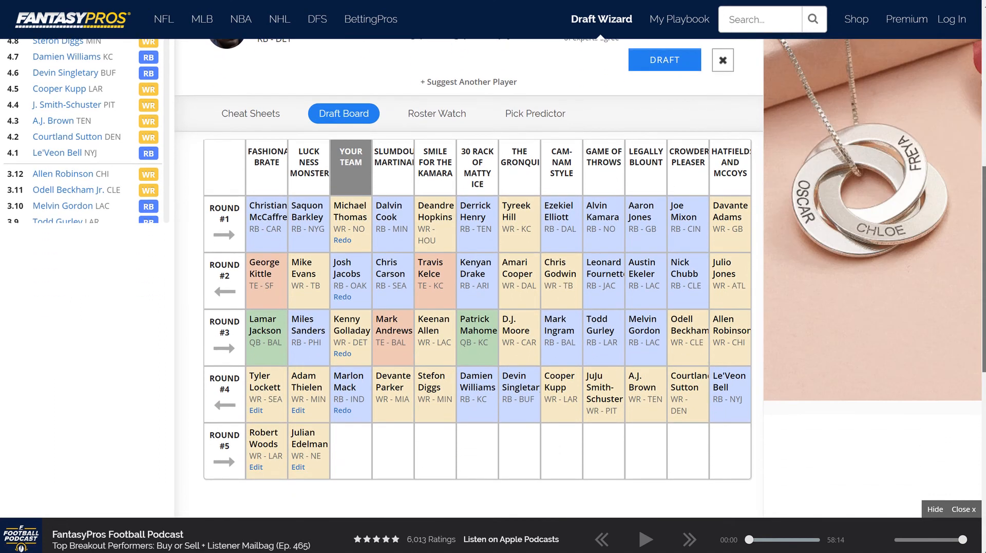
{"action": "left_click", "coordinate": [251, 112]}
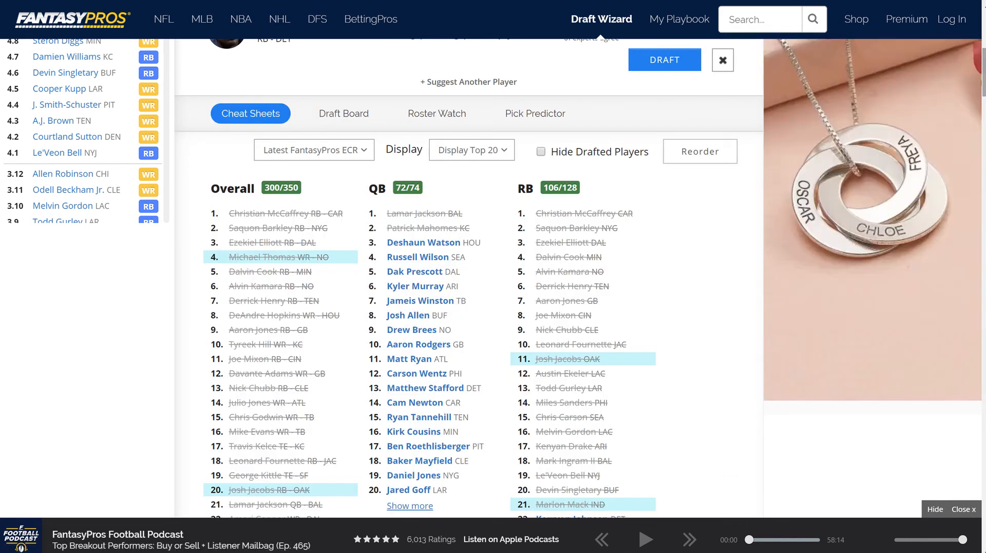
{"action": "scroll", "coordinate": [493, 278], "scroll_direction": "down", "scroll_amount": 5}
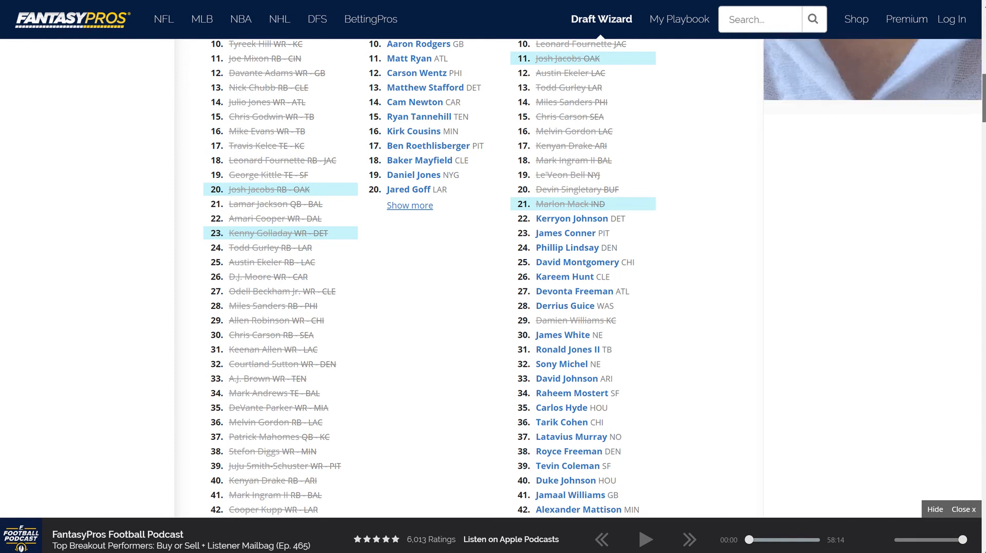
{"action": "scroll", "coordinate": [462, 278], "scroll_direction": "down", "scroll_amount": 20}
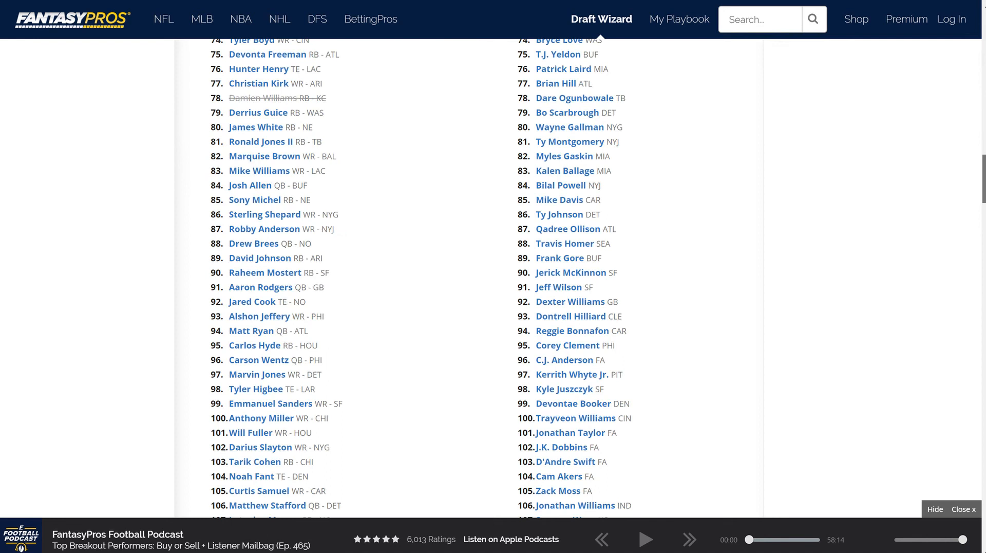
{"action": "scroll", "coordinate": [493, 277], "scroll_direction": "down", "scroll_amount": 9}
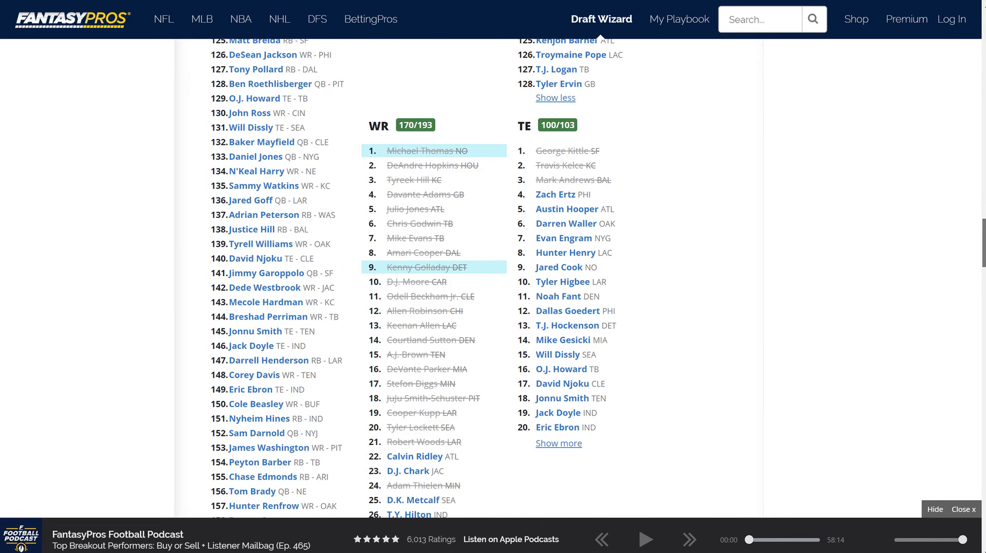
{"action": "scroll", "coordinate": [417, 279], "scroll_direction": "down", "scroll_amount": 2}
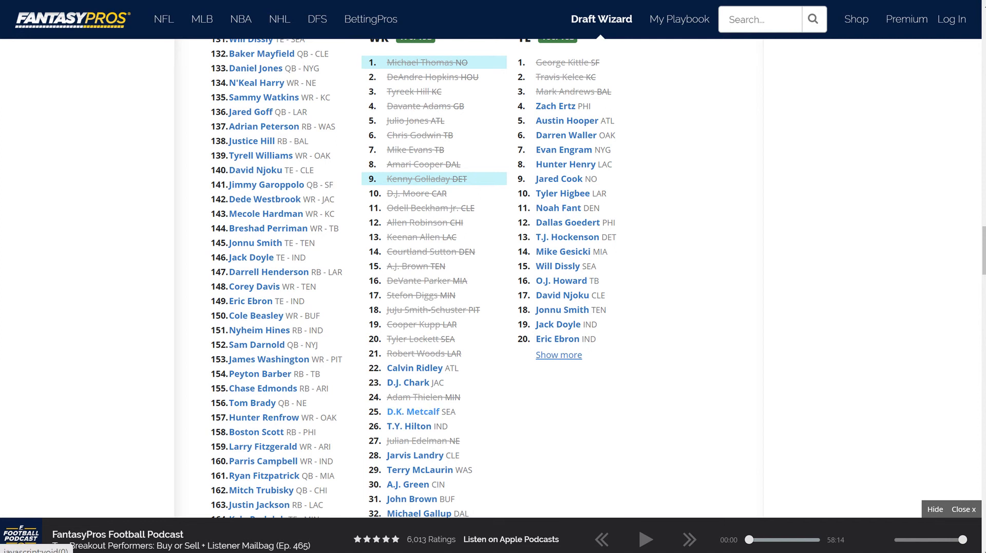
Draft wide receiver D.K. Metcalf with the fifth-round pick
{"action": "scroll", "coordinate": [416, 279], "scroll_direction": "up", "scroll_amount": 10}
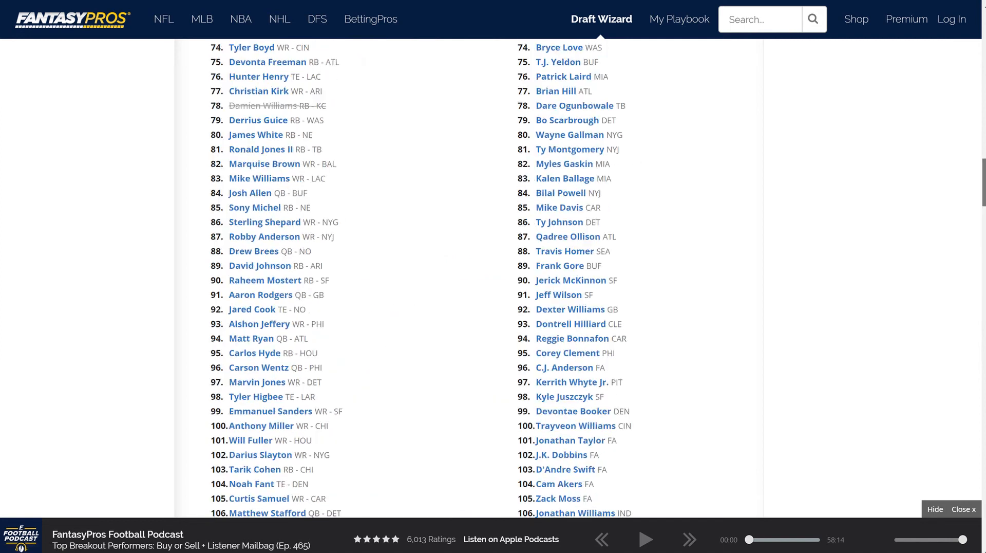
{"action": "scroll", "coordinate": [417, 279], "scroll_direction": "up", "scroll_amount": 12}
{"action": "scroll", "coordinate": [416, 279], "scroll_direction": "down", "scroll_amount": 1}
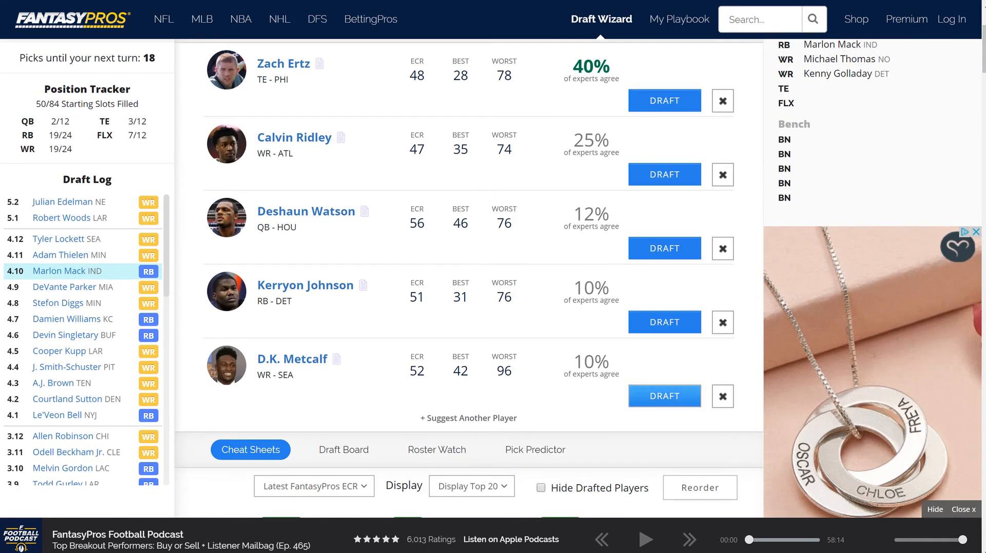
{"action": "left_click", "coordinate": [665, 396]}
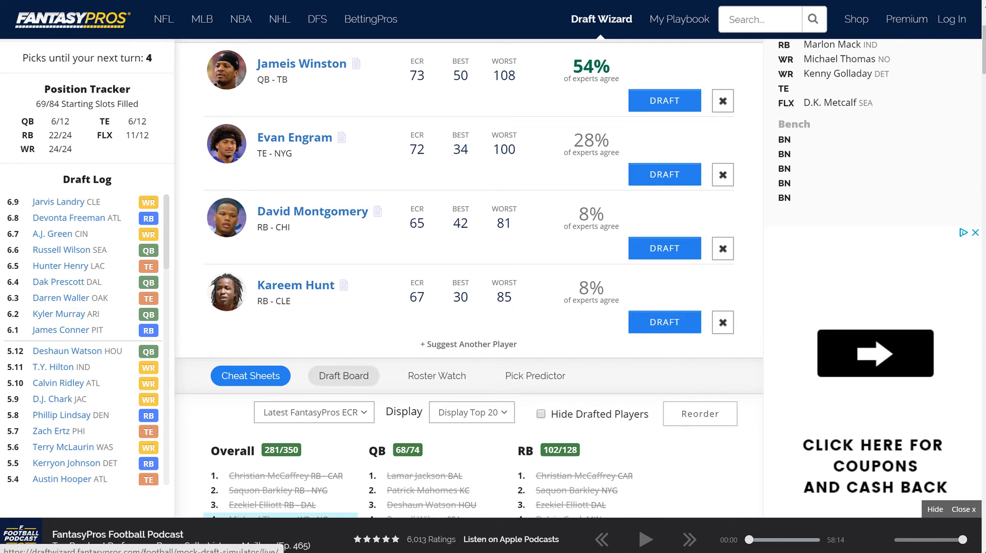
Review the draft board for round 6, and check the overall, quarterback and running back rankings in the cheat sheets
{"action": "left_click", "coordinate": [343, 375]}
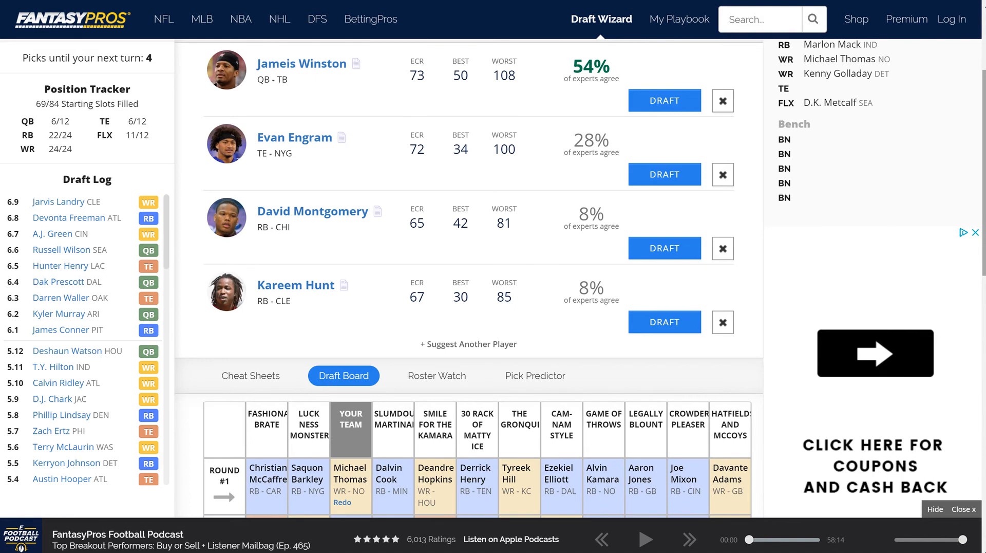
{"action": "right_click", "coordinate": [795, 157]}
{"action": "key", "text": "Escape"}
{"action": "scroll", "coordinate": [468, 277], "scroll_direction": "down", "scroll_amount": 4}
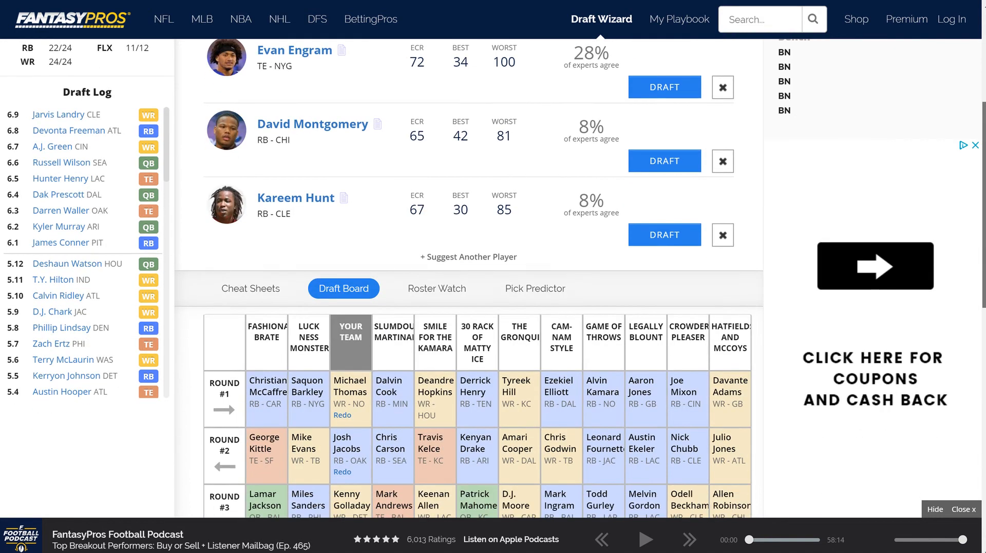
{"action": "scroll", "coordinate": [468, 277], "scroll_direction": "down", "scroll_amount": 2}
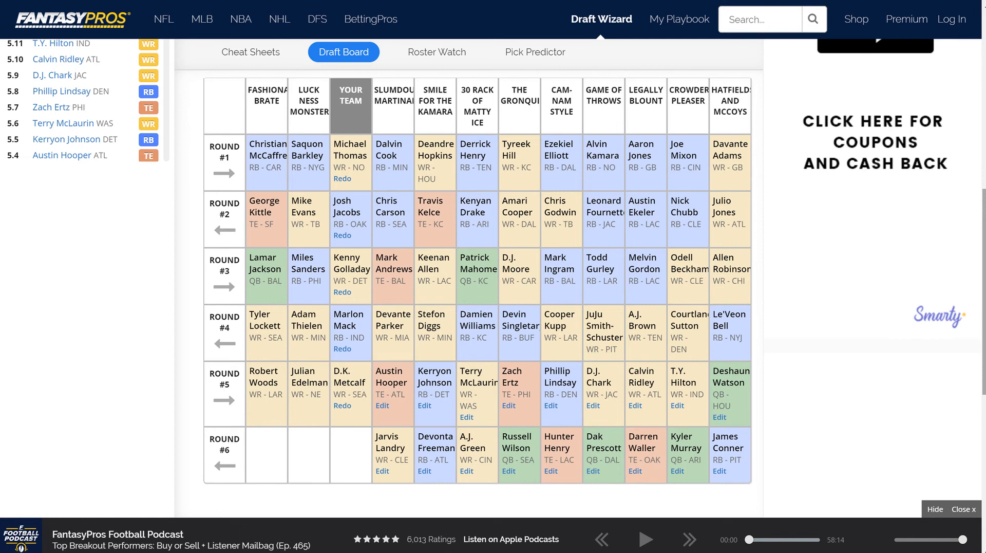
{"action": "mouse_move", "coordinate": [679, 19]}
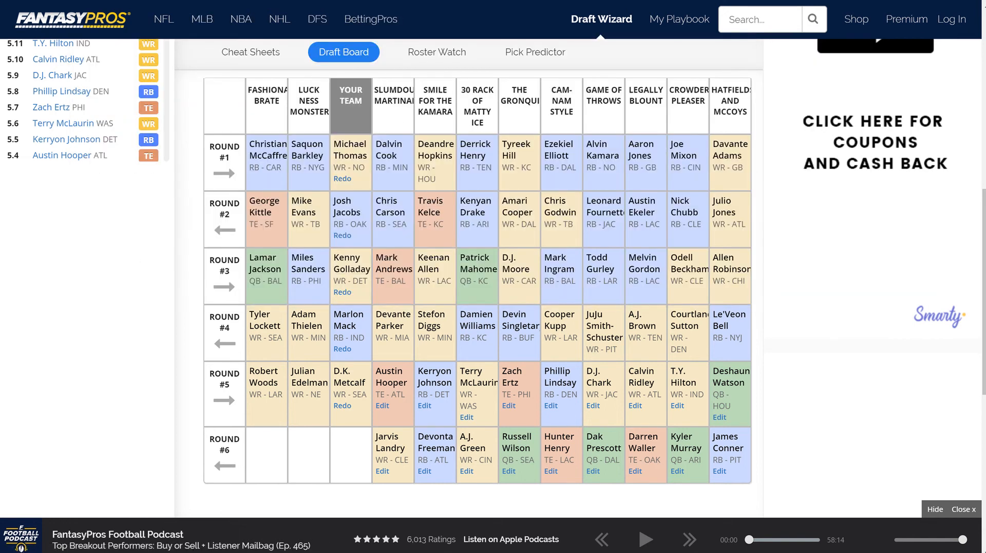
{"action": "left_click", "coordinate": [250, 52]}
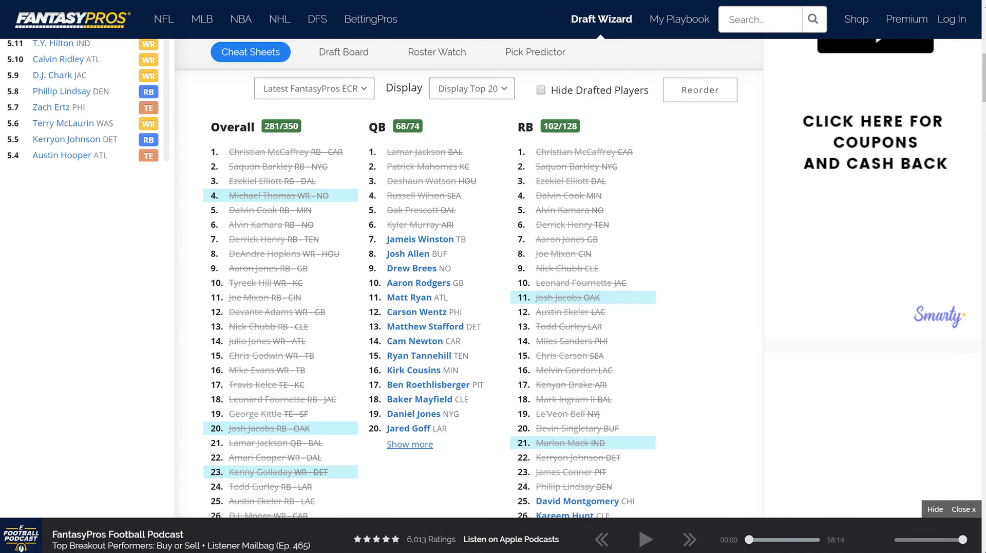
{"action": "scroll", "coordinate": [469, 277], "scroll_direction": "down", "scroll_amount": 4}
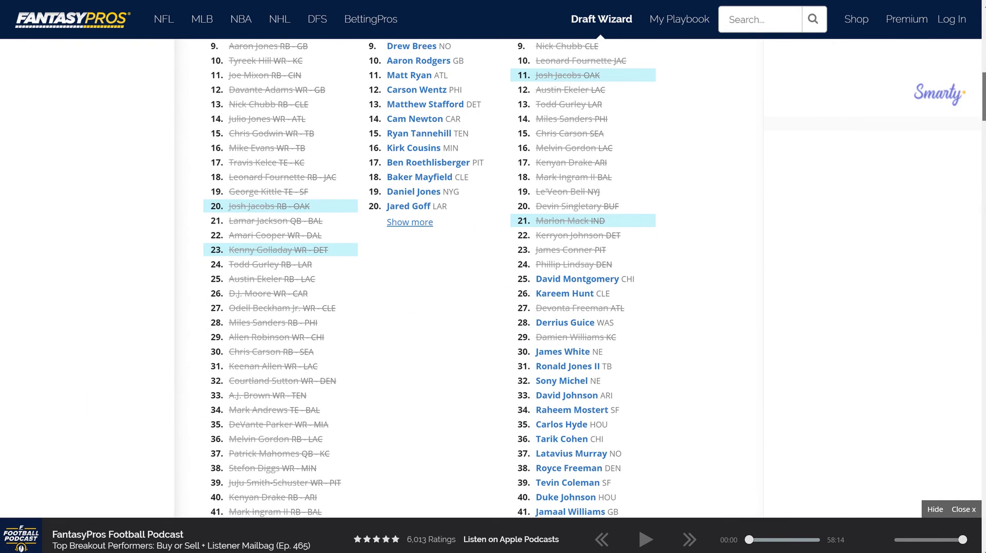
{"action": "scroll", "coordinate": [468, 278], "scroll_direction": "down", "scroll_amount": 12}
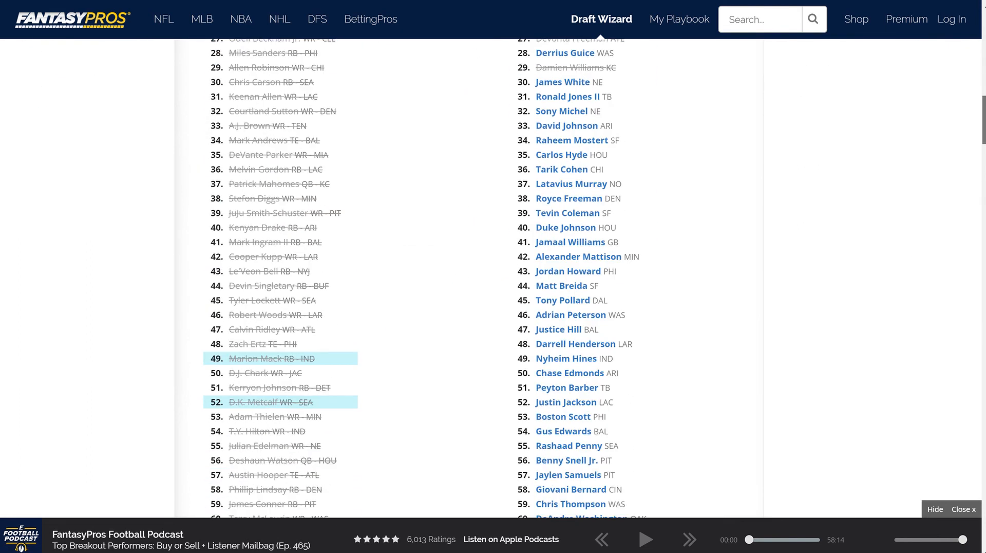
{"action": "scroll", "coordinate": [469, 277], "scroll_direction": "up", "scroll_amount": 20}
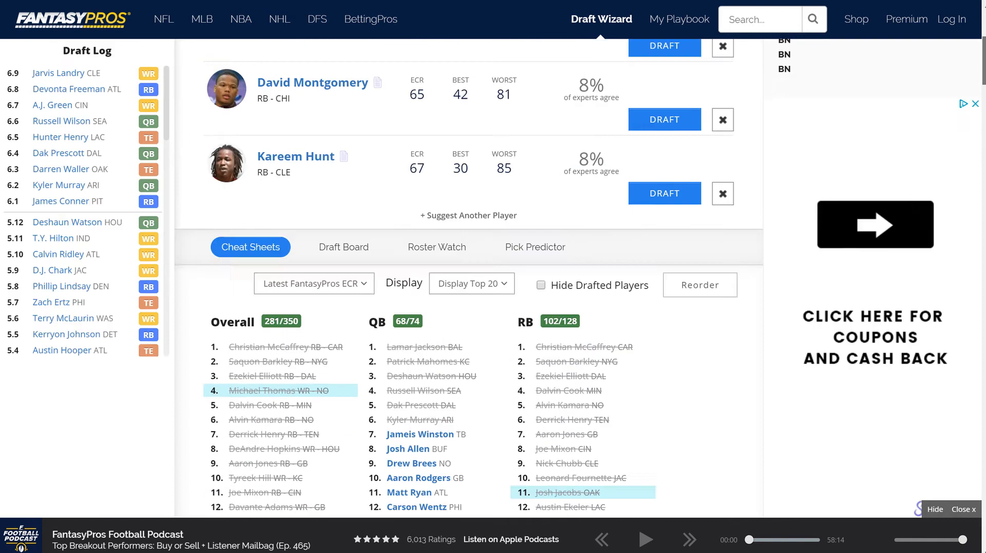
Compare the remaining running backs and tight ends in the cheat sheets, and draft tight end Evan Engram with the sixth-round pick
{"action": "scroll", "coordinate": [490, 278], "scroll_direction": "down", "scroll_amount": 10}
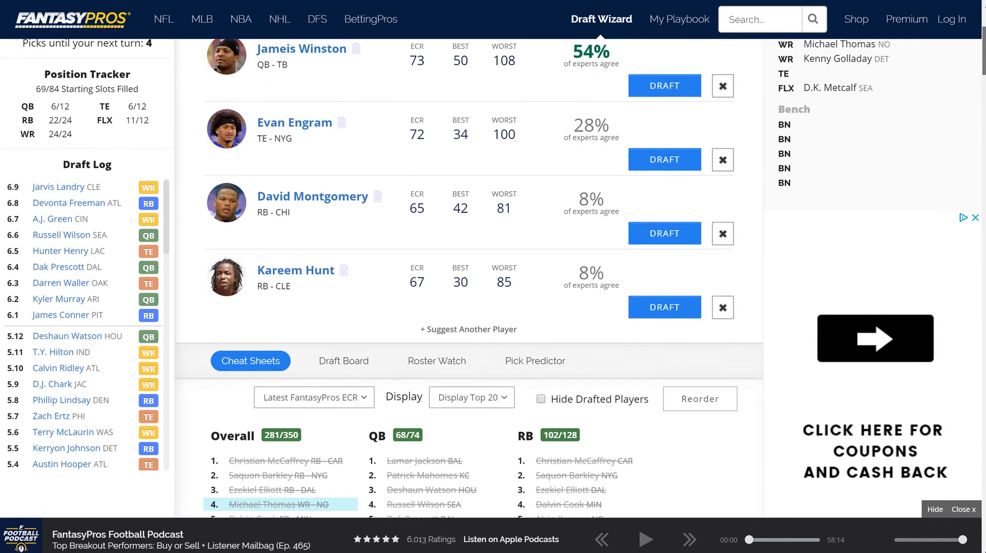
{"action": "scroll", "coordinate": [468, 278], "scroll_direction": "down", "scroll_amount": 20}
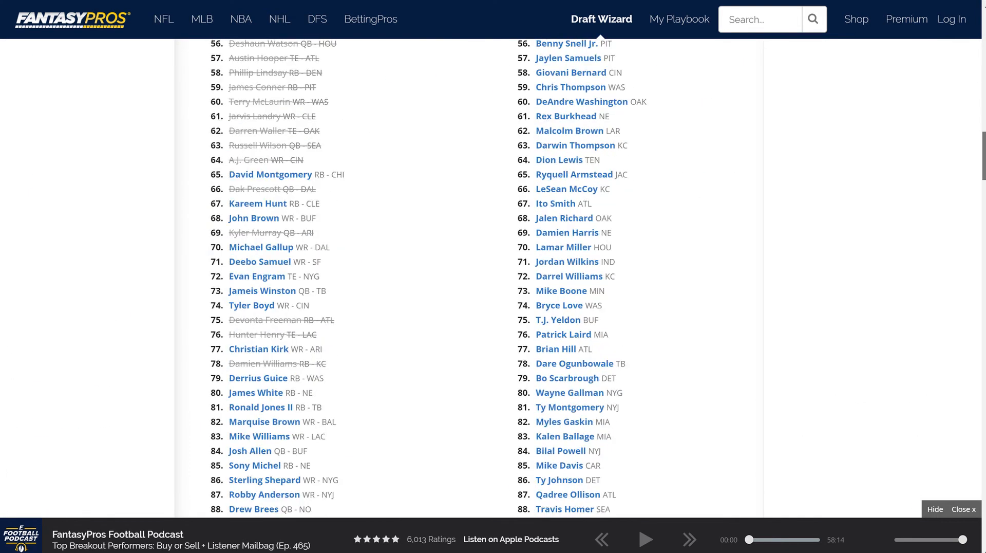
{"action": "scroll", "coordinate": [468, 277], "scroll_direction": "down", "scroll_amount": 3}
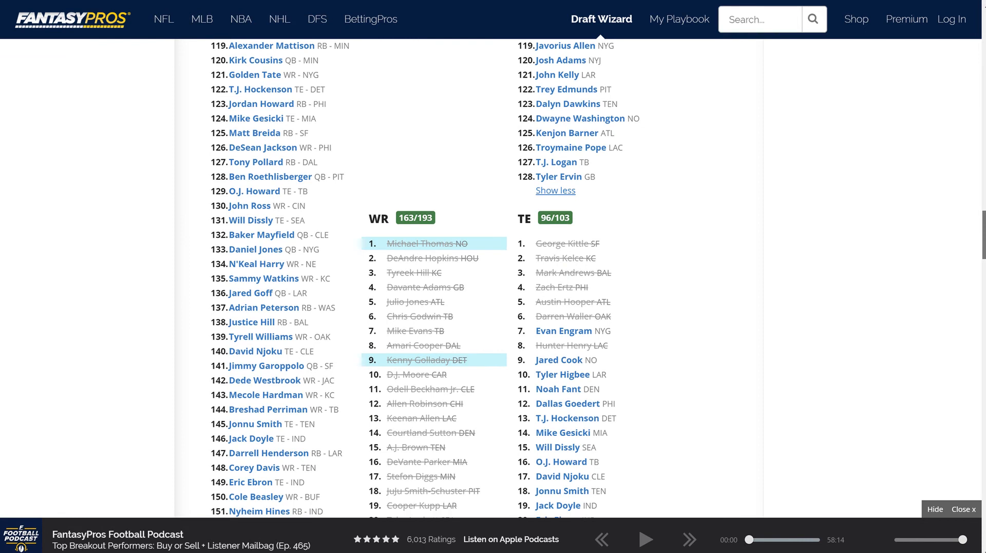
{"action": "scroll", "coordinate": [468, 277], "scroll_direction": "up", "scroll_amount": 15}
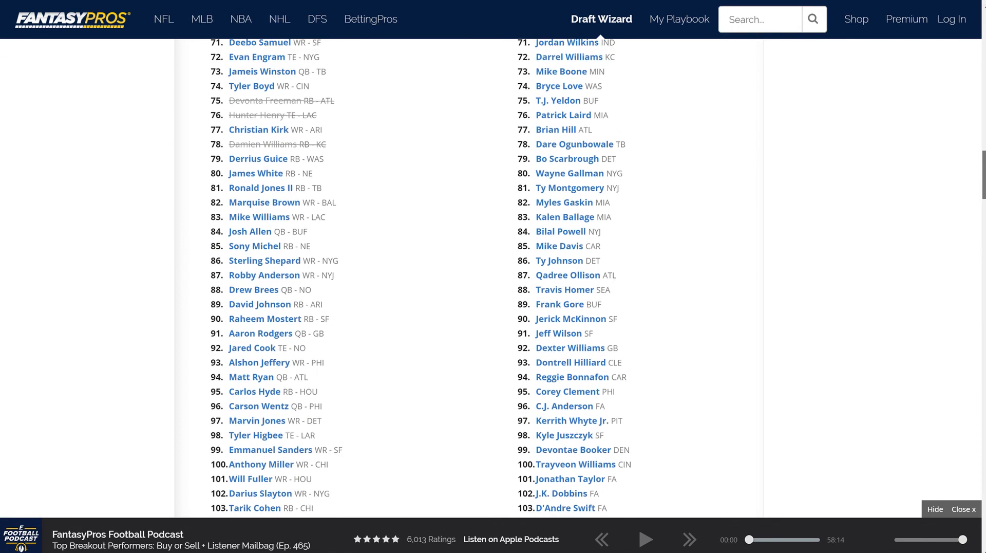
{"action": "scroll", "coordinate": [468, 277], "scroll_direction": "up", "scroll_amount": 20}
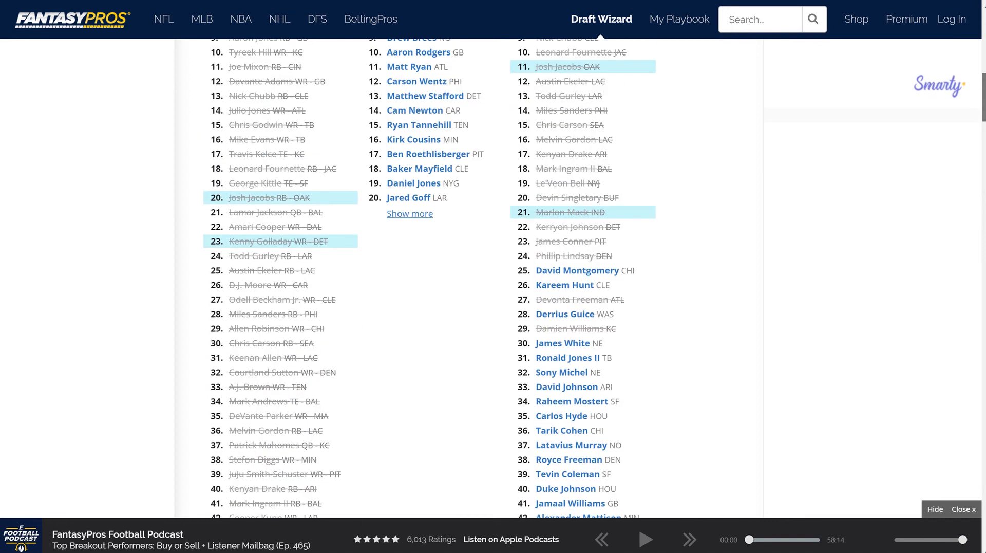
{"action": "scroll", "coordinate": [468, 277], "scroll_direction": "down", "scroll_amount": 20}
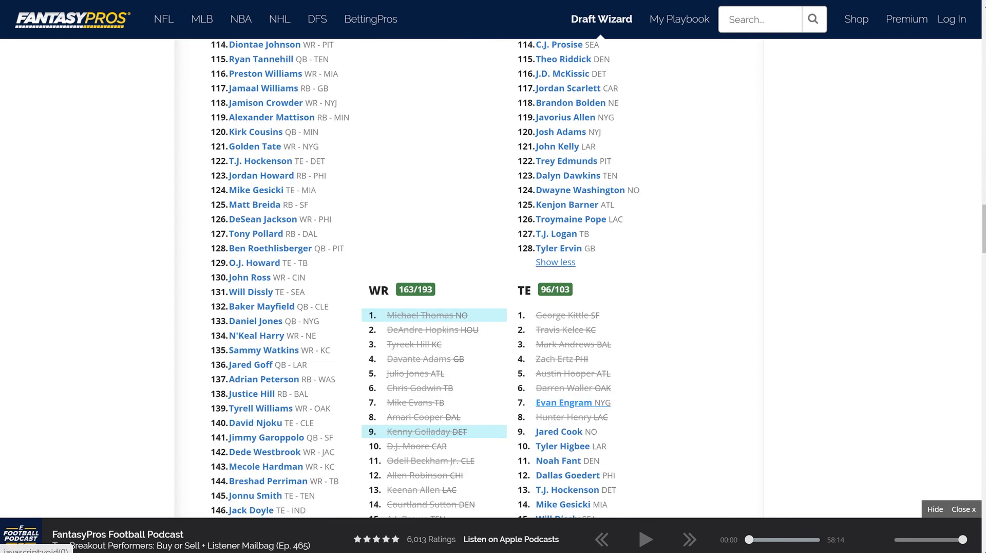
{"action": "scroll", "coordinate": [573, 402], "scroll_direction": "up", "scroll_amount": 20}
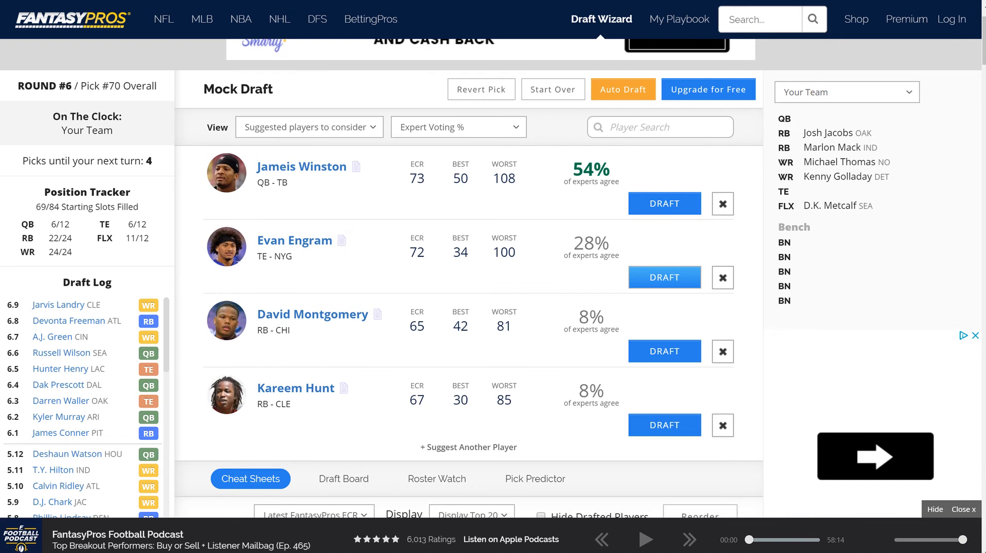
{"action": "left_click", "coordinate": [664, 276]}
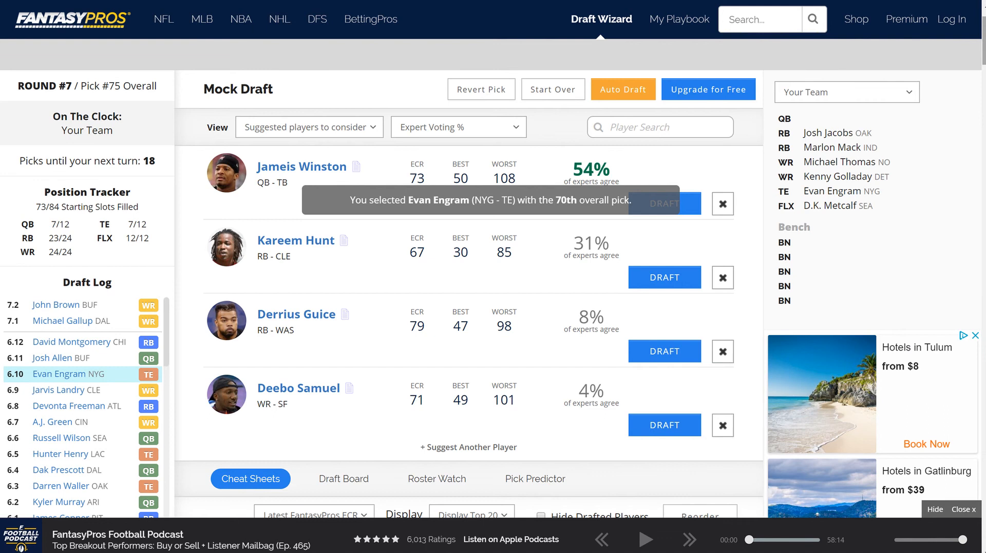
Examine the draft board for the round 6 picks and the start of round 7
{"action": "scroll", "coordinate": [491, 279], "scroll_direction": "down", "scroll_amount": 7}
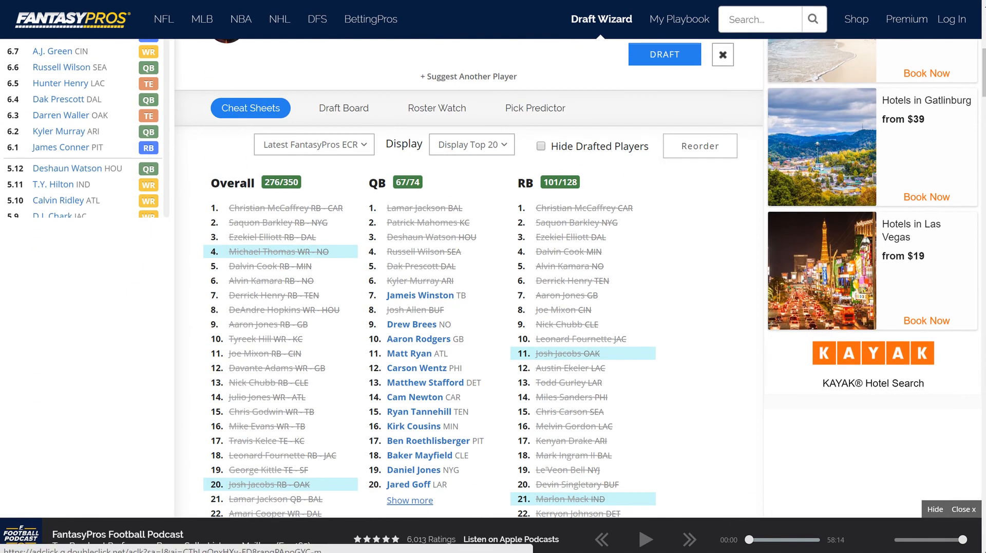
{"action": "left_click", "coordinate": [344, 107]}
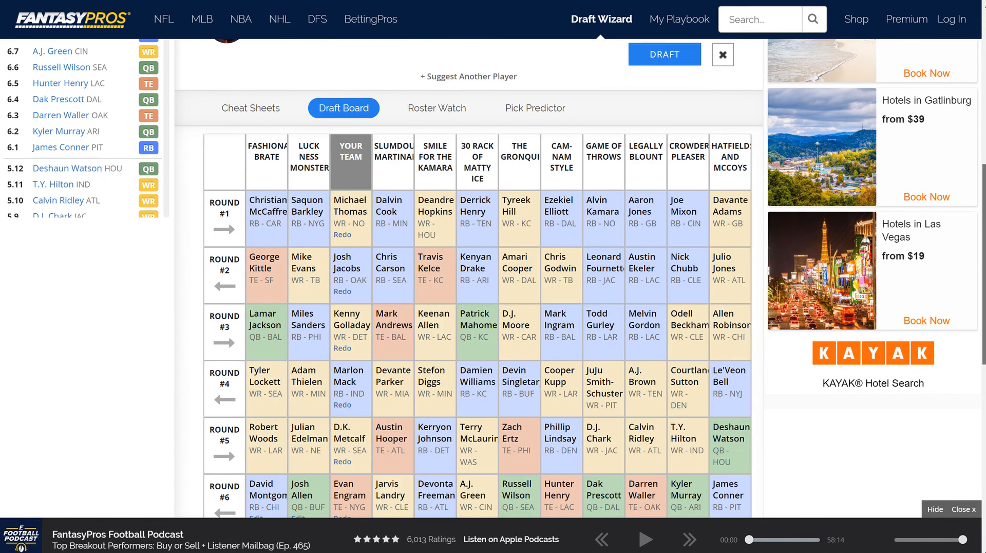
{"action": "scroll", "coordinate": [477, 277], "scroll_direction": "down", "scroll_amount": 2}
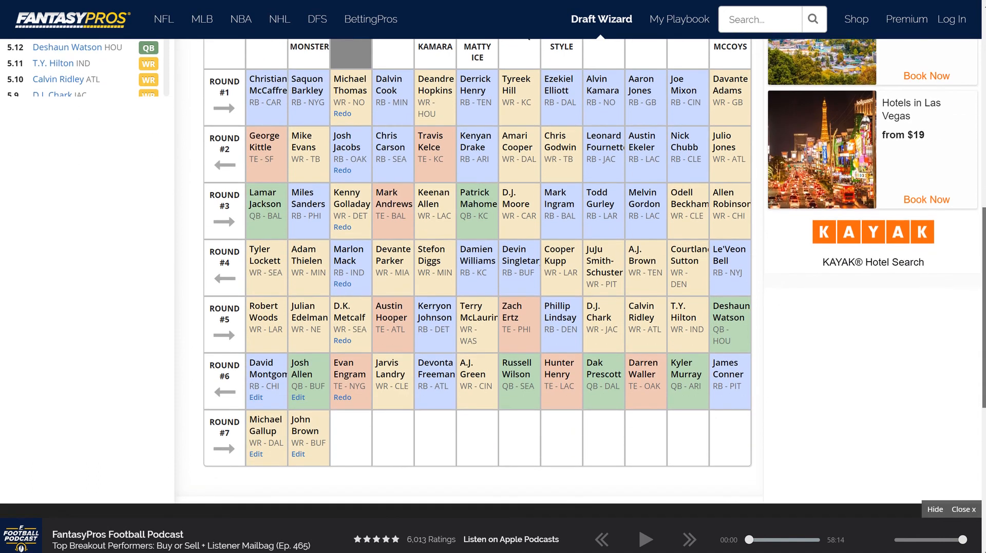
{"action": "scroll", "coordinate": [493, 278], "scroll_direction": "down", "scroll_amount": 4}
{"action": "scroll", "coordinate": [493, 277], "scroll_direction": "up", "scroll_amount": 3}
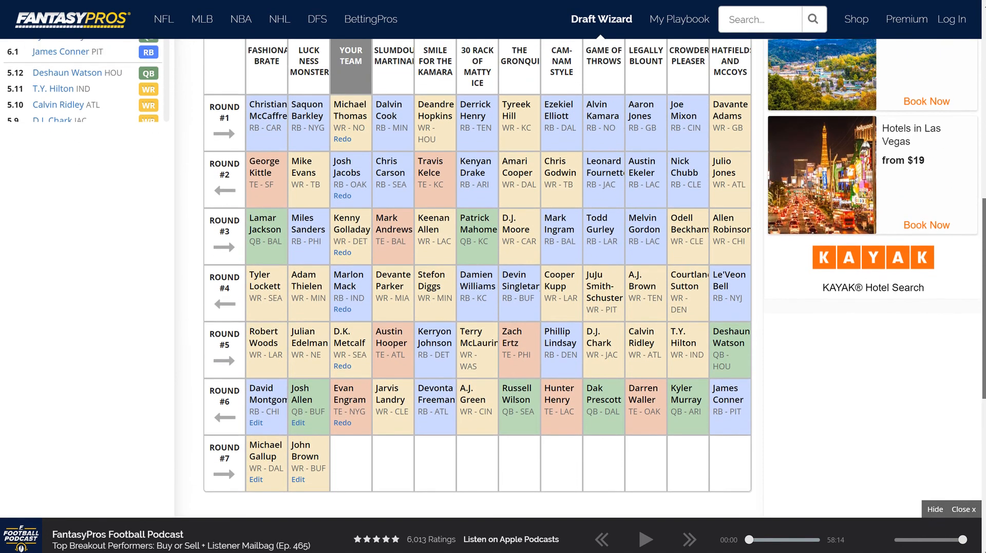
{"action": "scroll", "coordinate": [493, 278], "scroll_direction": "down", "scroll_amount": 2}
{"action": "scroll", "coordinate": [492, 277], "scroll_direction": "up", "scroll_amount": 5}
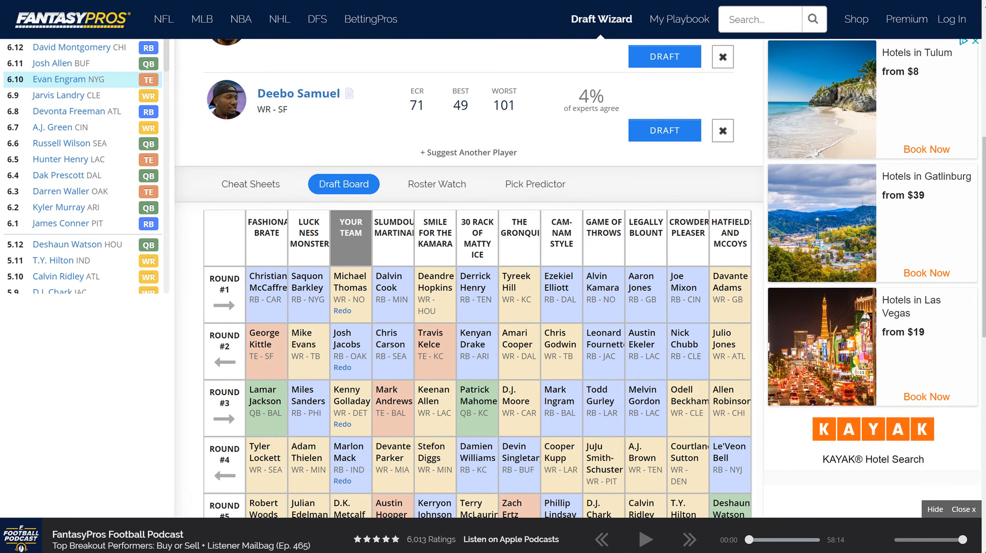
Check the remaining running backs in the cheat sheets, and draft Sony Michel with the seventh-round pick
{"action": "left_click", "coordinate": [251, 183]}
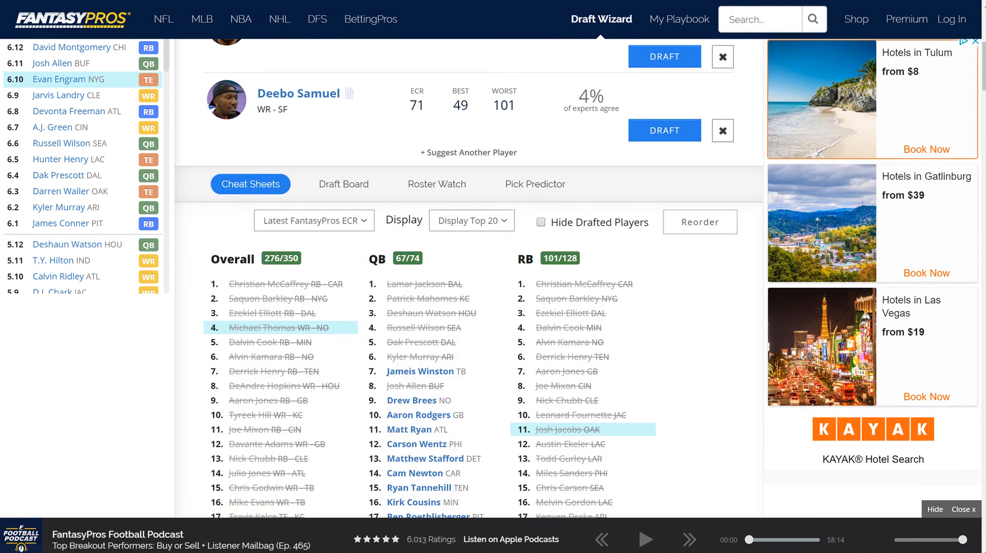
{"action": "scroll", "coordinate": [493, 278], "scroll_direction": "down", "scroll_amount": 6}
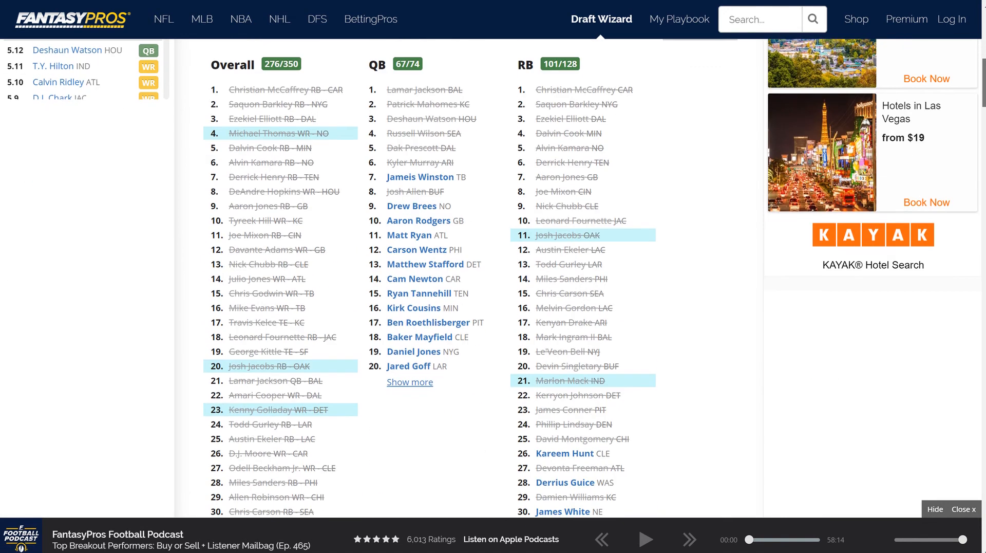
{"action": "scroll", "coordinate": [493, 277], "scroll_direction": "down", "scroll_amount": 1}
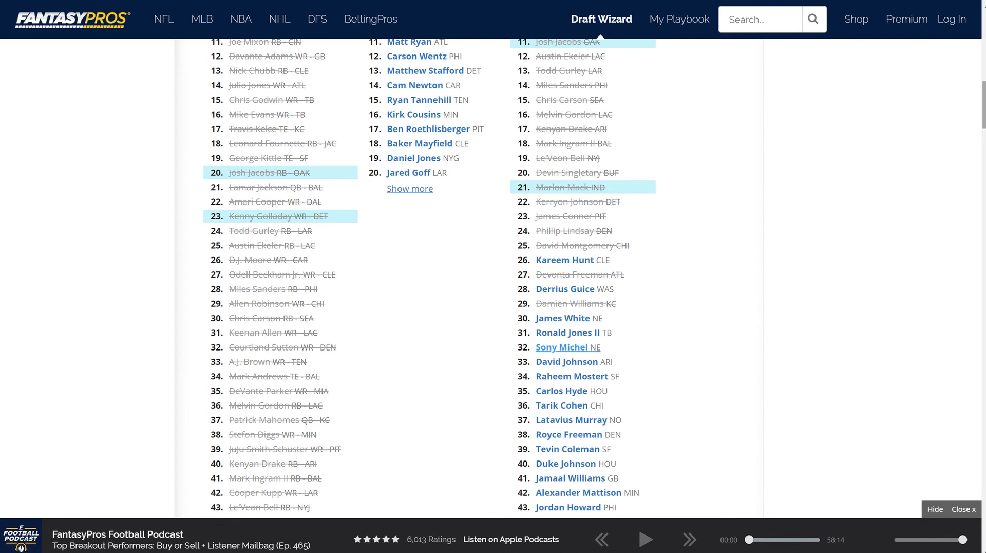
{"action": "scroll", "coordinate": [567, 347], "scroll_direction": "up", "scroll_amount": 10}
{"action": "scroll", "coordinate": [489, 279], "scroll_direction": "down", "scroll_amount": 1}
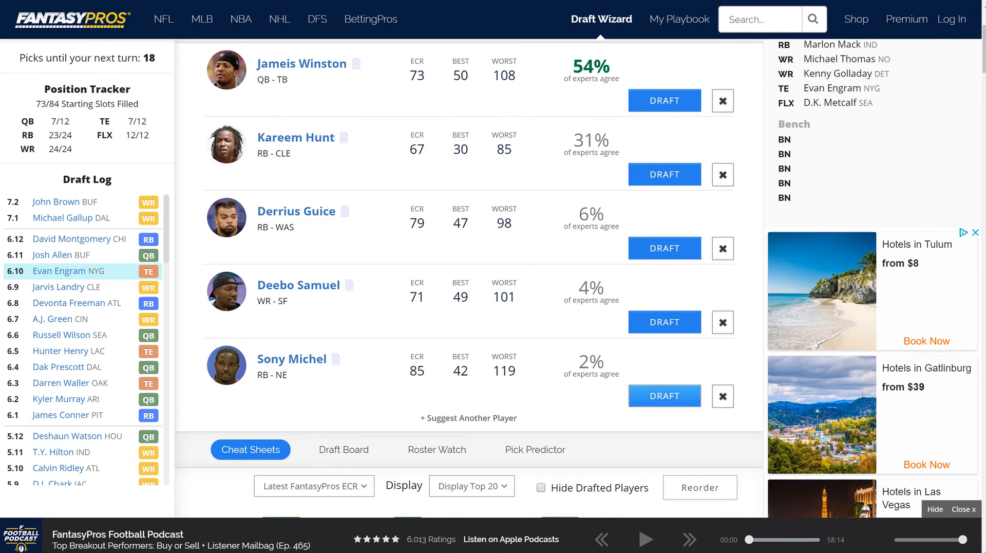
{"action": "left_click", "coordinate": [664, 396]}
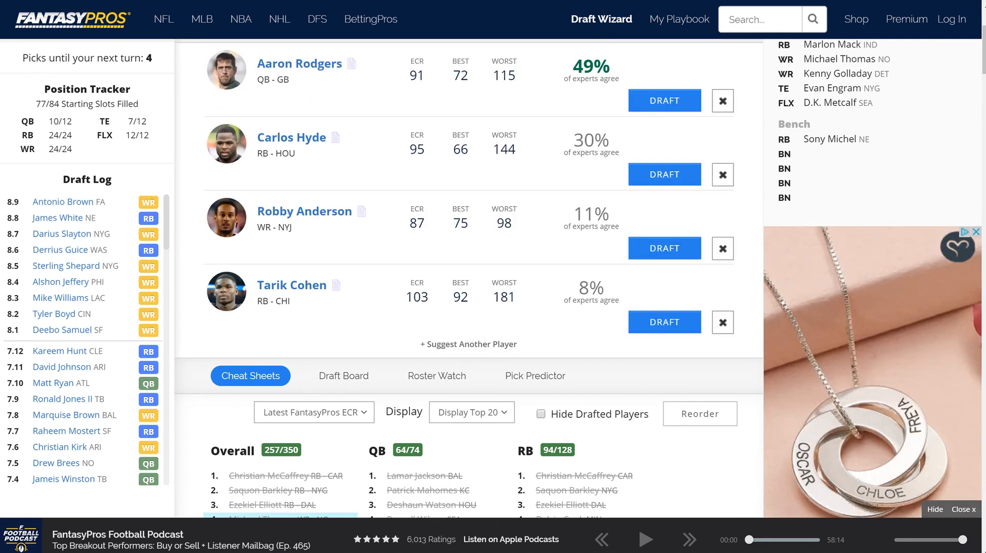
Examine the draft board for rounds 7 and 8 to see which positions the other teams have filled
{"action": "scroll", "coordinate": [343, 200], "scroll_direction": "down", "scroll_amount": 3}
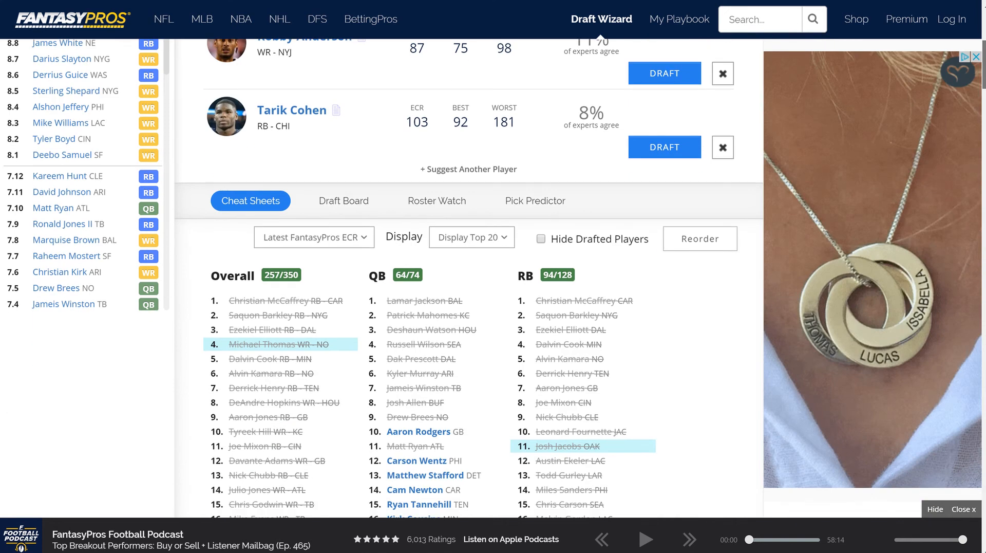
{"action": "left_click", "coordinate": [344, 201]}
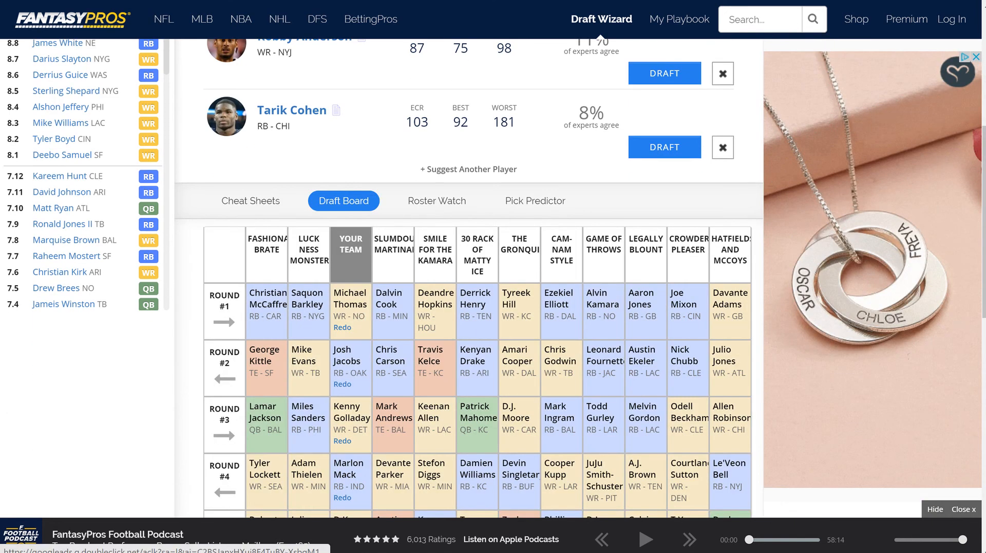
{"action": "scroll", "coordinate": [344, 200], "scroll_direction": "down", "scroll_amount": 1}
{"action": "scroll", "coordinate": [468, 277], "scroll_direction": "down", "scroll_amount": 3}
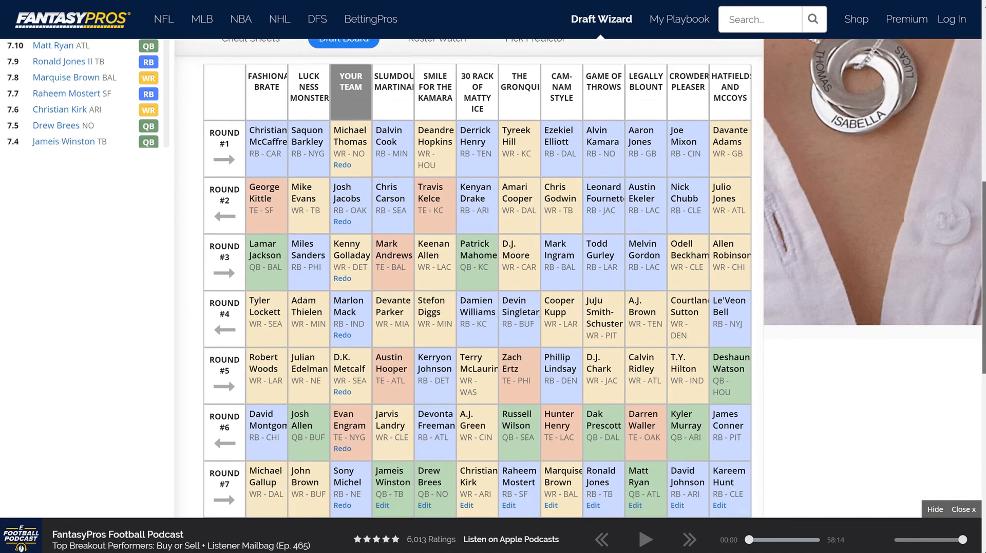
{"action": "scroll", "coordinate": [469, 278], "scroll_direction": "up", "scroll_amount": 4}
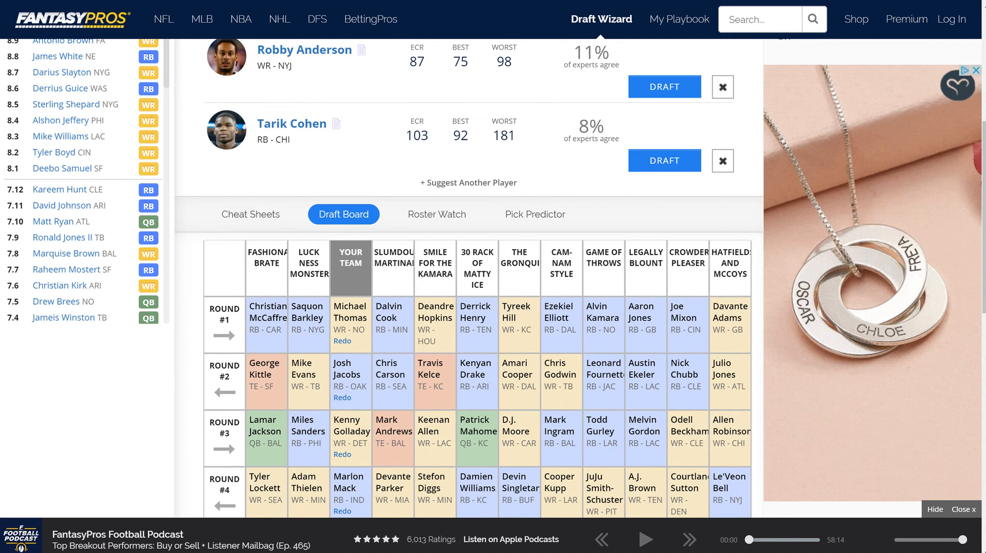
{"action": "scroll", "coordinate": [468, 277], "scroll_direction": "down", "scroll_amount": 3}
{"action": "scroll", "coordinate": [468, 278], "scroll_direction": "down", "scroll_amount": 3}
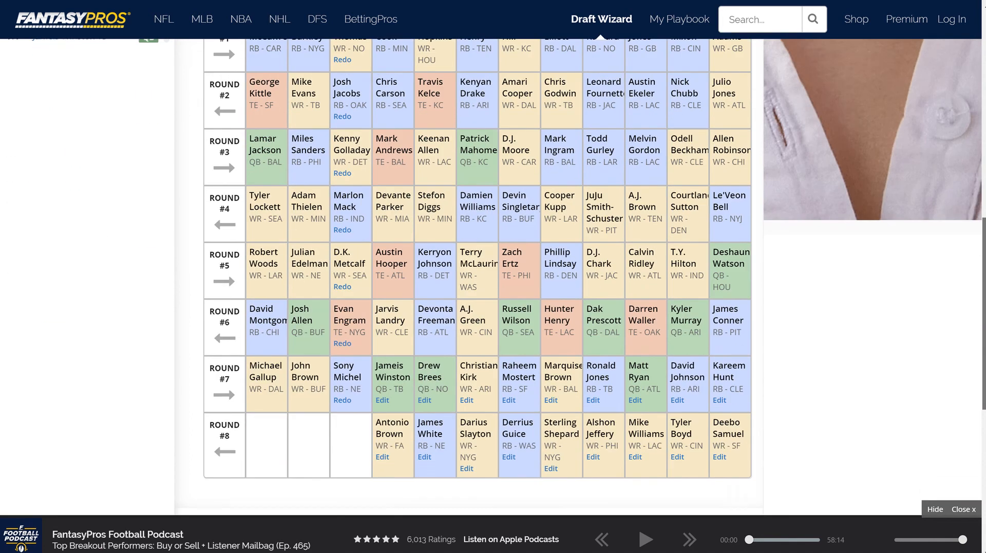
{"action": "scroll", "coordinate": [468, 278], "scroll_direction": "up", "scroll_amount": 6}
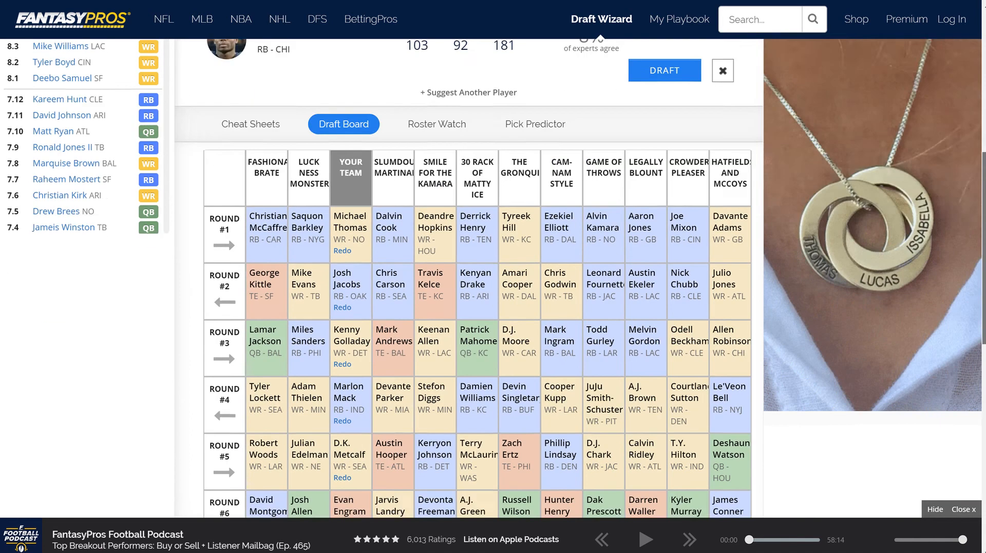
Examine the remaining running backs and wide receivers in the cheat sheets for the eighth-round pick
{"action": "left_click", "coordinate": [250, 244]}
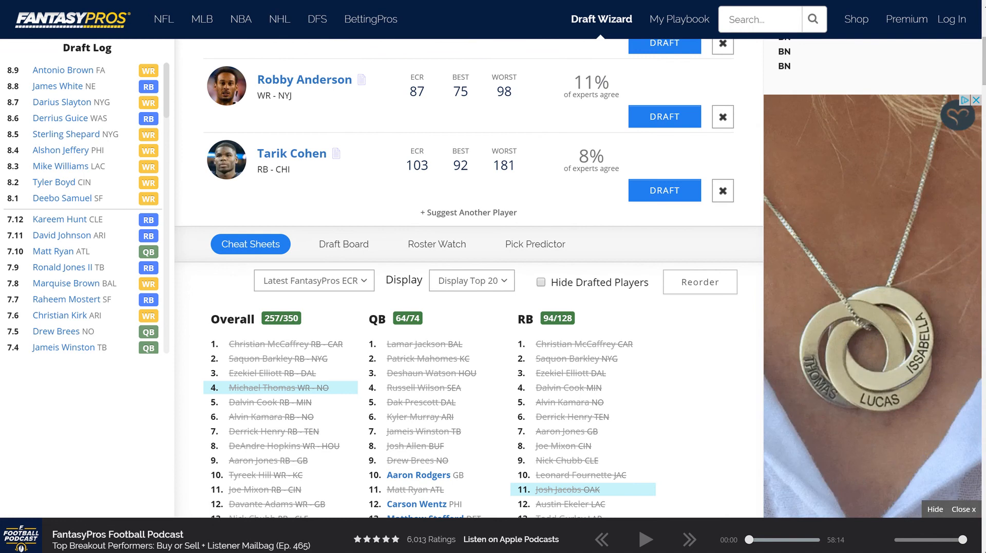
{"action": "right_click", "coordinate": [796, 75]}
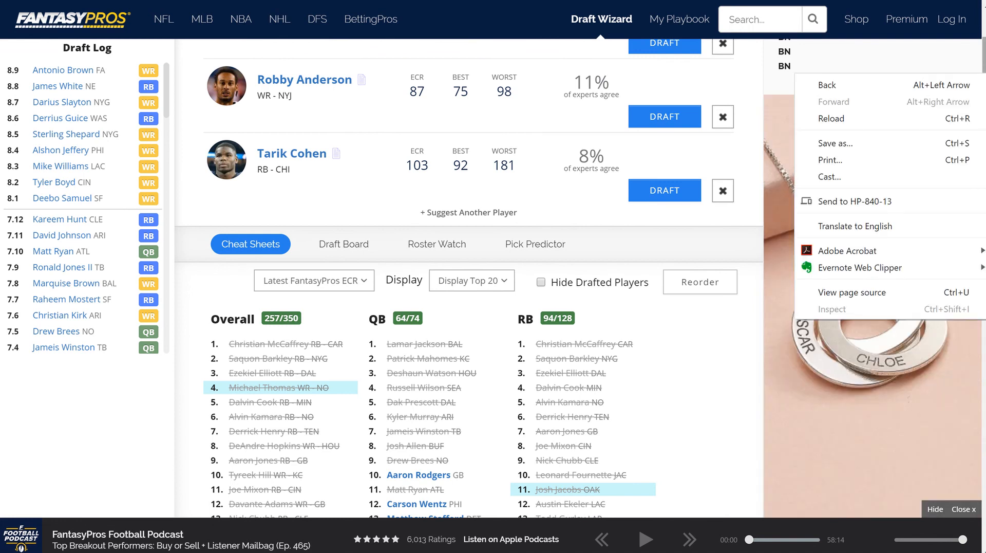
{"action": "key", "text": "Escape"}
{"action": "scroll", "coordinate": [493, 278], "scroll_direction": "down", "scroll_amount": 5}
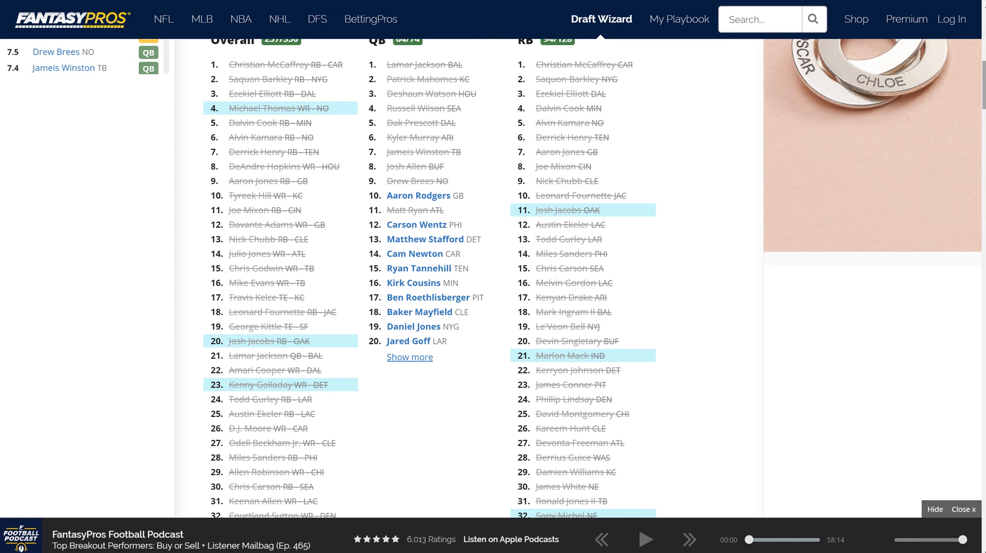
{"action": "scroll", "coordinate": [493, 279], "scroll_direction": "down", "scroll_amount": 1}
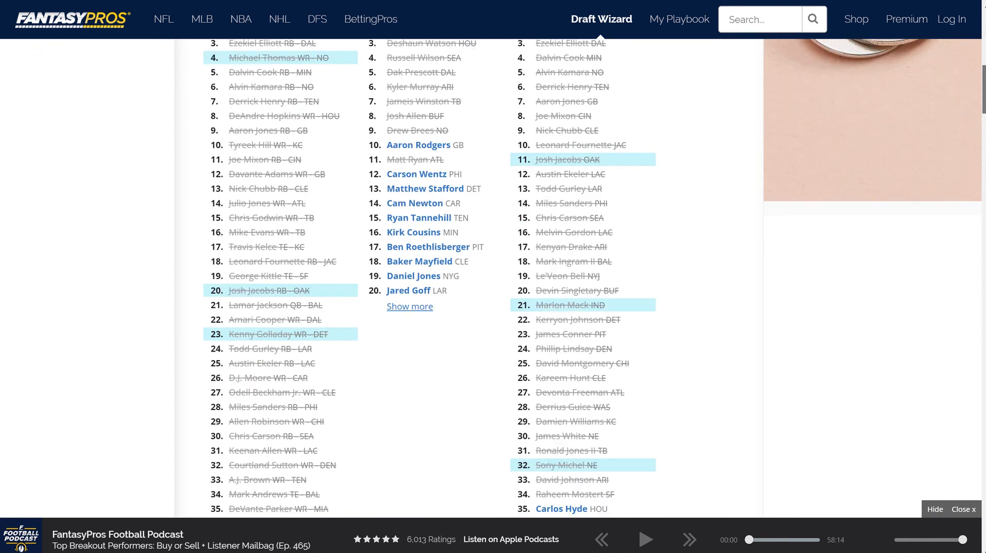
{"action": "scroll", "coordinate": [494, 279], "scroll_direction": "down", "scroll_amount": 1}
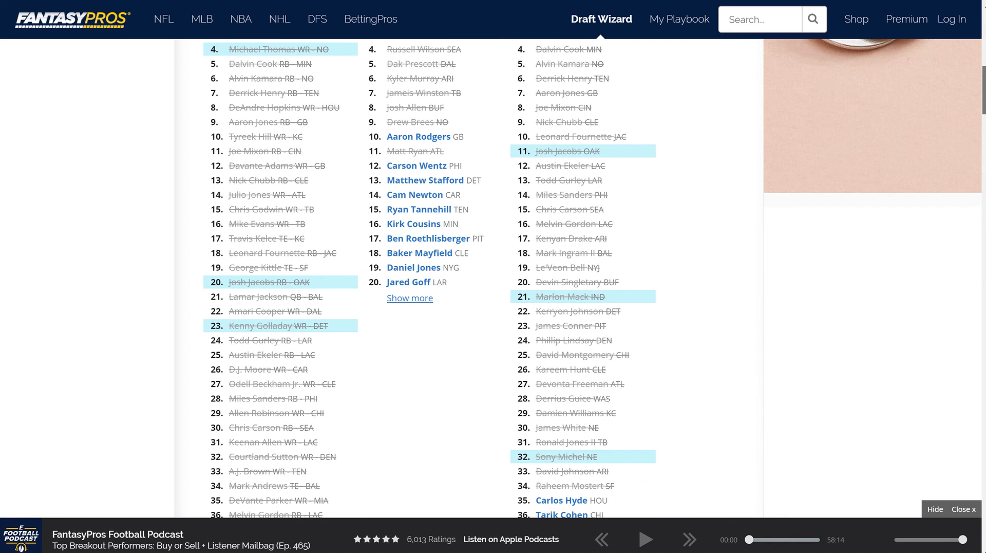
{"action": "scroll", "coordinate": [494, 279], "scroll_direction": "down", "scroll_amount": 12}
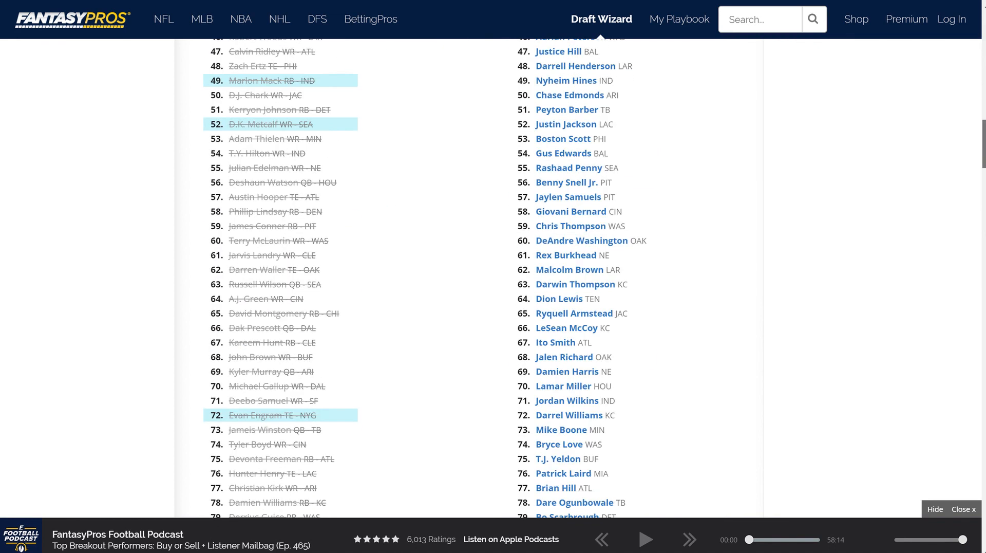
{"action": "scroll", "coordinate": [494, 279], "scroll_direction": "up", "scroll_amount": 9}
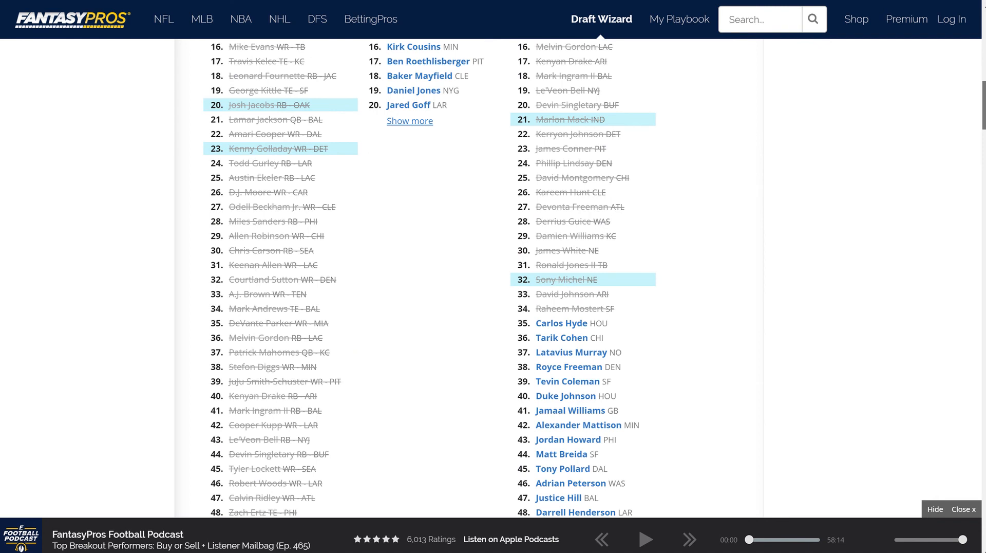
{"action": "scroll", "coordinate": [494, 279], "scroll_direction": "down", "scroll_amount": 20}
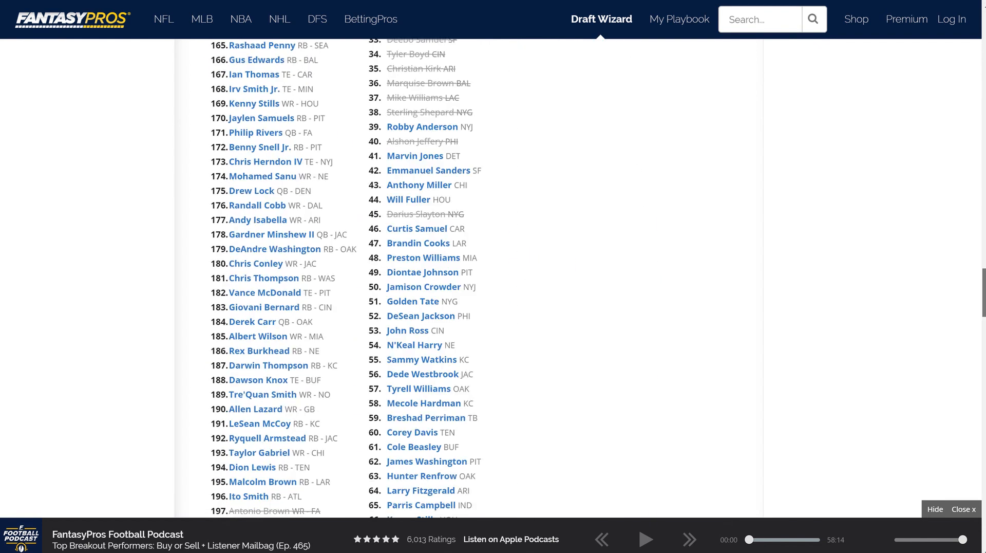
{"action": "scroll", "coordinate": [494, 279], "scroll_direction": "up", "scroll_amount": 2}
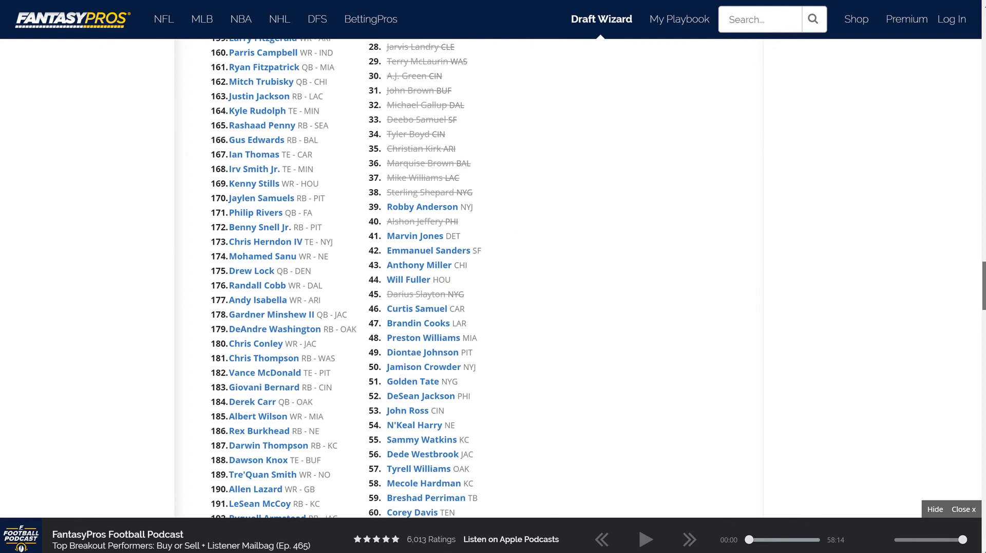
{"action": "scroll", "coordinate": [494, 279], "scroll_direction": "up", "scroll_amount": 3}
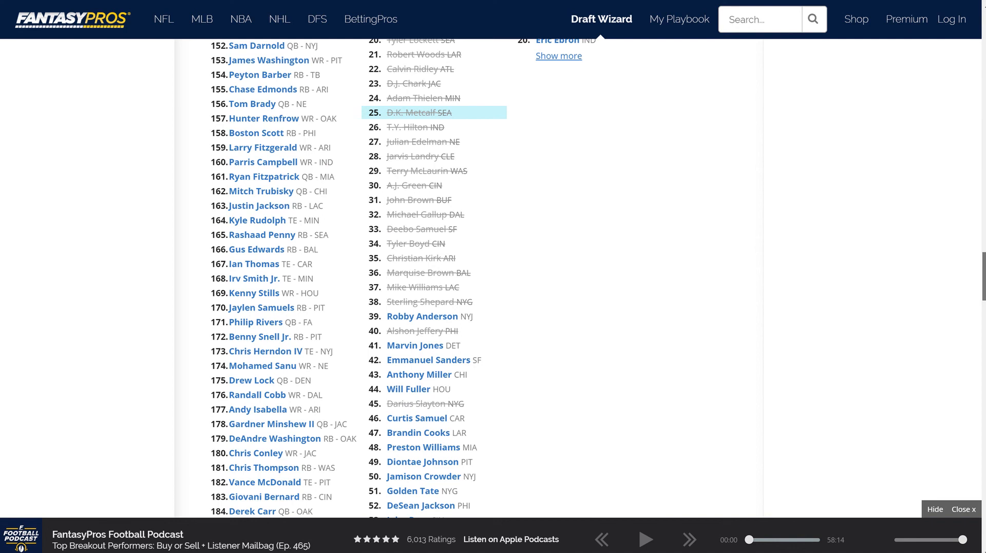
{"action": "scroll", "coordinate": [403, 279], "scroll_direction": "down", "scroll_amount": 1}
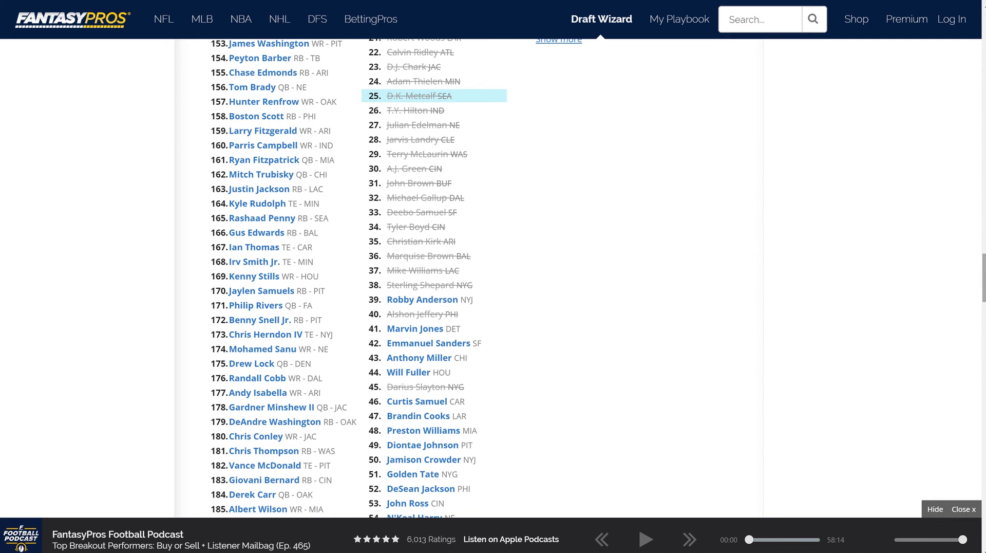
Compare the available running backs and quarterbacks in the cheat sheets, and draft quarterback Matthew Stafford with the eighth-round pick
{"action": "scroll", "coordinate": [425, 279], "scroll_direction": "up", "scroll_amount": 20}
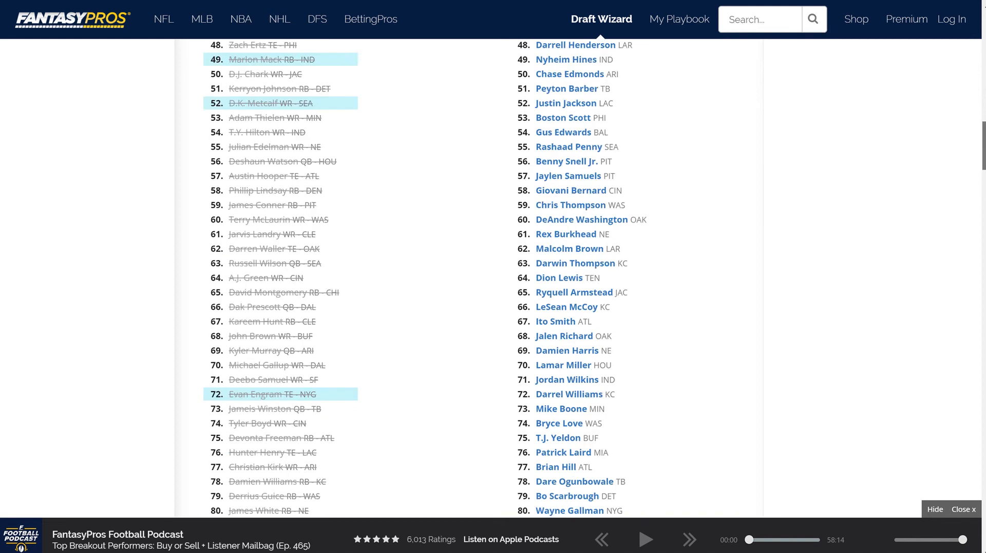
{"action": "scroll", "coordinate": [462, 277], "scroll_direction": "up", "scroll_amount": 10}
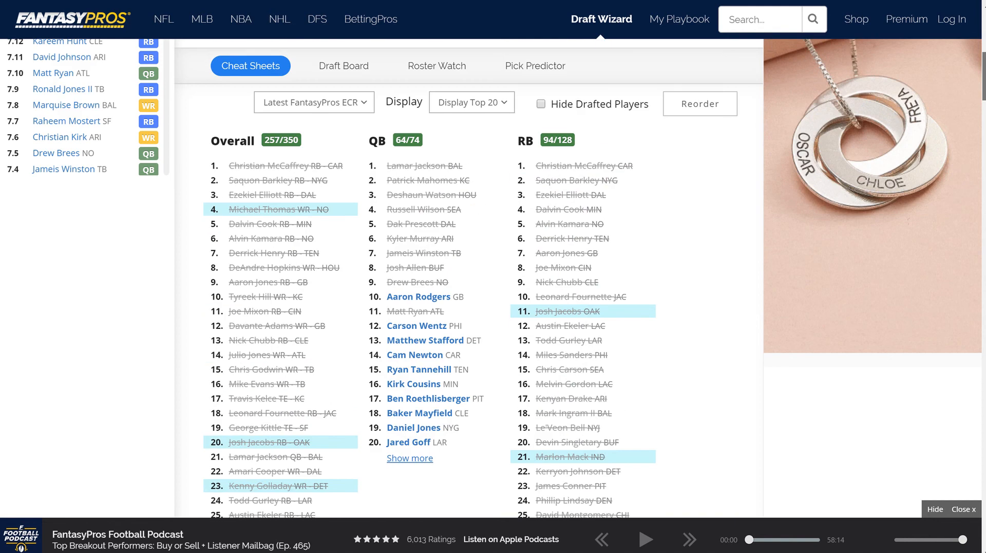
{"action": "scroll", "coordinate": [462, 277], "scroll_direction": "down", "scroll_amount": 8}
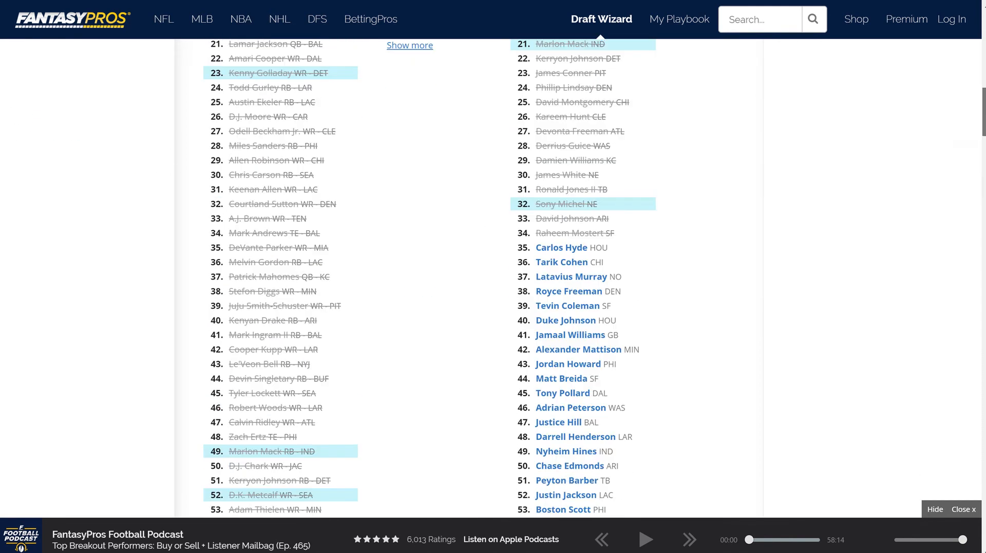
{"action": "scroll", "coordinate": [463, 277], "scroll_direction": "up", "scroll_amount": 8}
{"action": "scroll", "coordinate": [425, 308], "scroll_direction": "down", "scroll_amount": 1}
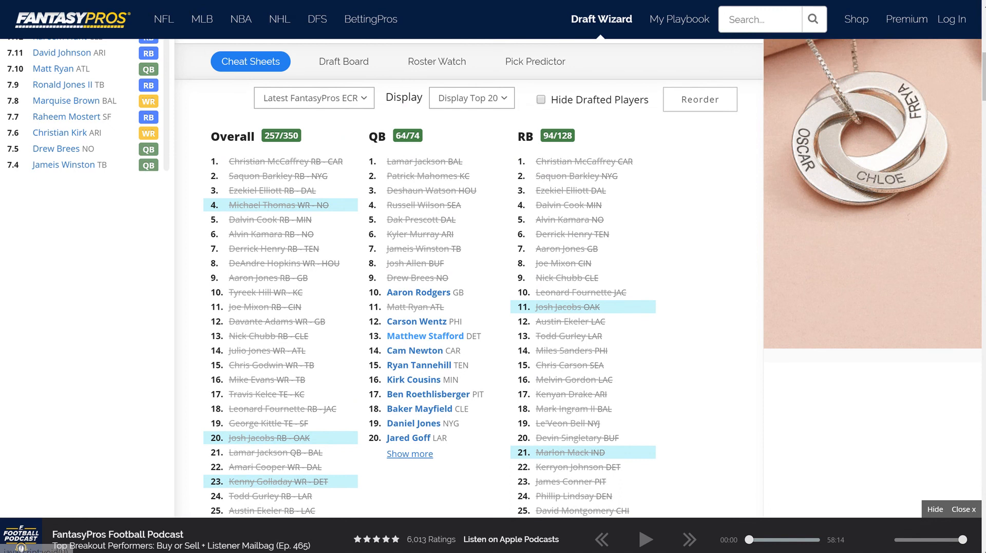
{"action": "left_click", "coordinate": [426, 353]}
{"action": "scroll", "coordinate": [462, 277], "scroll_direction": "up", "scroll_amount": 8}
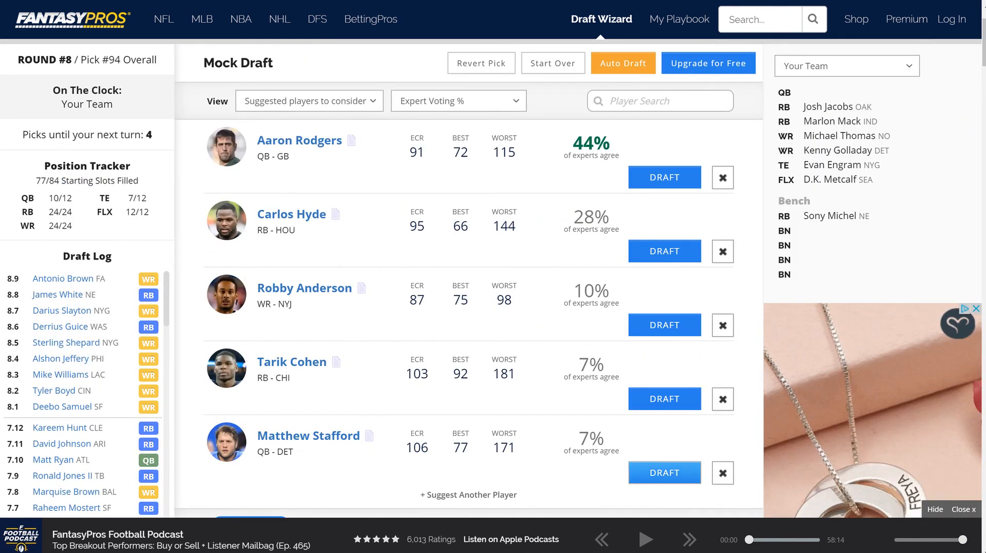
{"action": "left_click", "coordinate": [664, 472]}
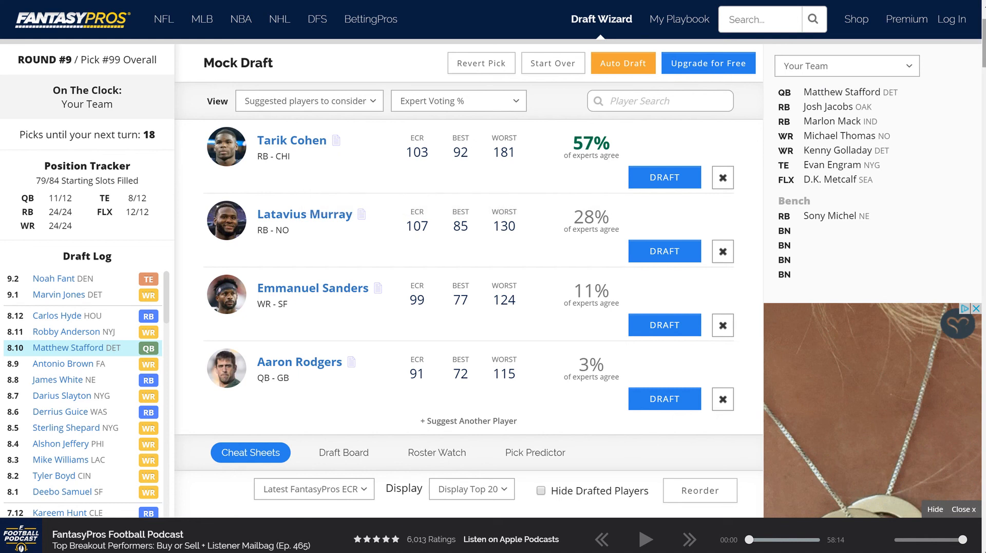
Check the remaining wide receivers in the cheat sheets, add Curtis Samuel to the suggested players, and draft him in round 9
{"action": "scroll", "coordinate": [468, 277], "scroll_direction": "down", "scroll_amount": 2}
{"action": "scroll", "coordinate": [468, 278], "scroll_direction": "down", "scroll_amount": 10}
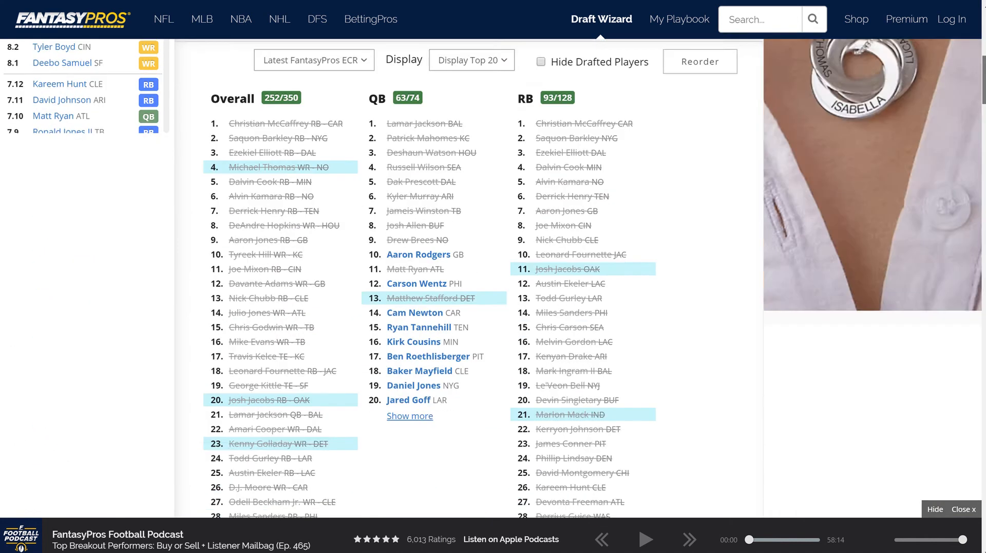
{"action": "scroll", "coordinate": [468, 277], "scroll_direction": "down", "scroll_amount": 20}
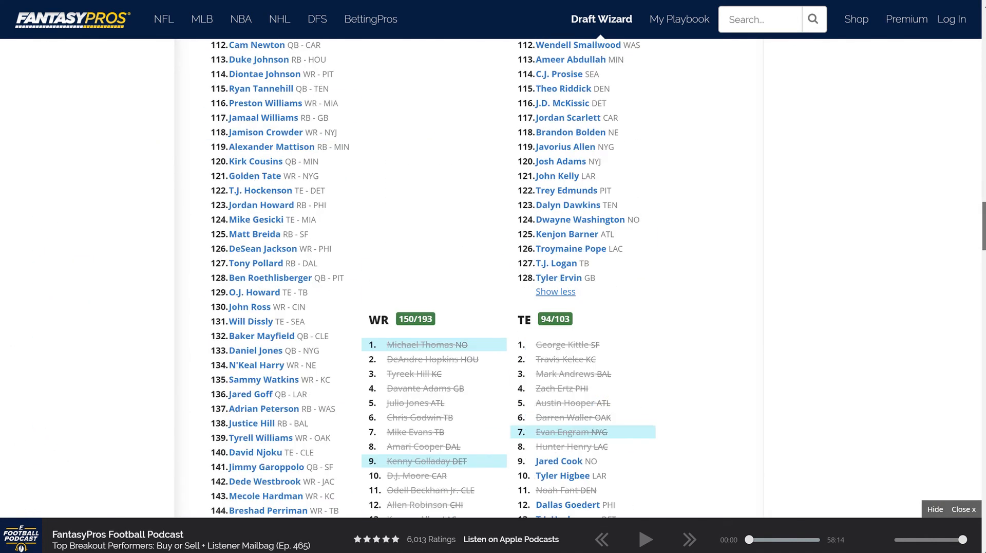
{"action": "scroll", "coordinate": [468, 278], "scroll_direction": "down", "scroll_amount": 6}
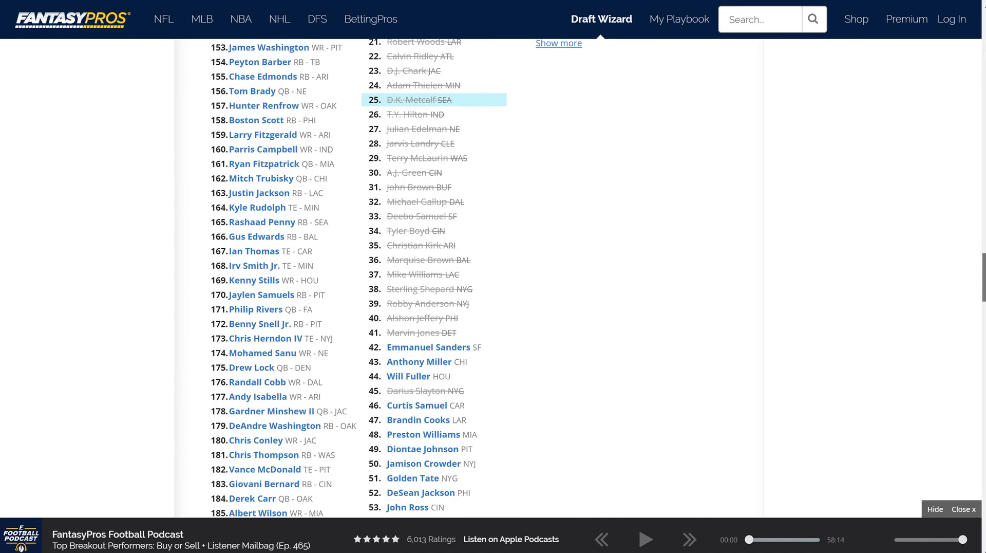
{"action": "scroll", "coordinate": [468, 278], "scroll_direction": "down", "scroll_amount": 1}
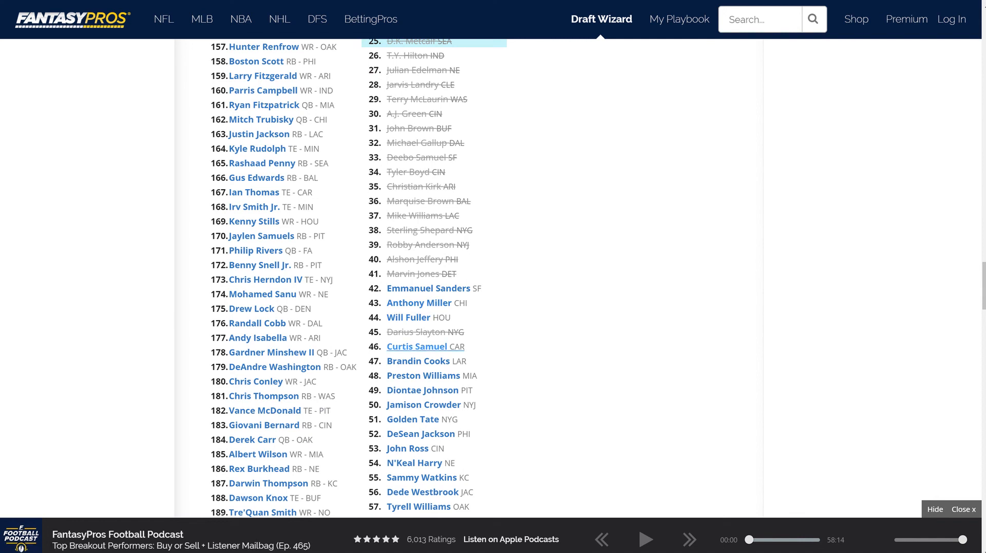
{"action": "scroll", "coordinate": [416, 346], "scroll_direction": "up", "scroll_amount": 11}
{"action": "scroll", "coordinate": [417, 346], "scroll_direction": "up", "scroll_amount": 20}
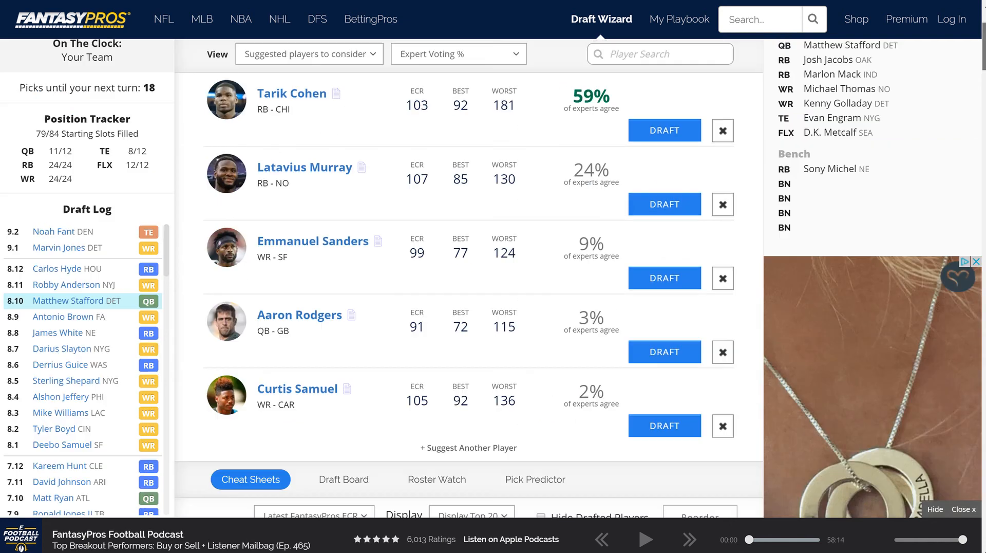
{"action": "scroll", "coordinate": [417, 346], "scroll_direction": "down", "scroll_amount": 3}
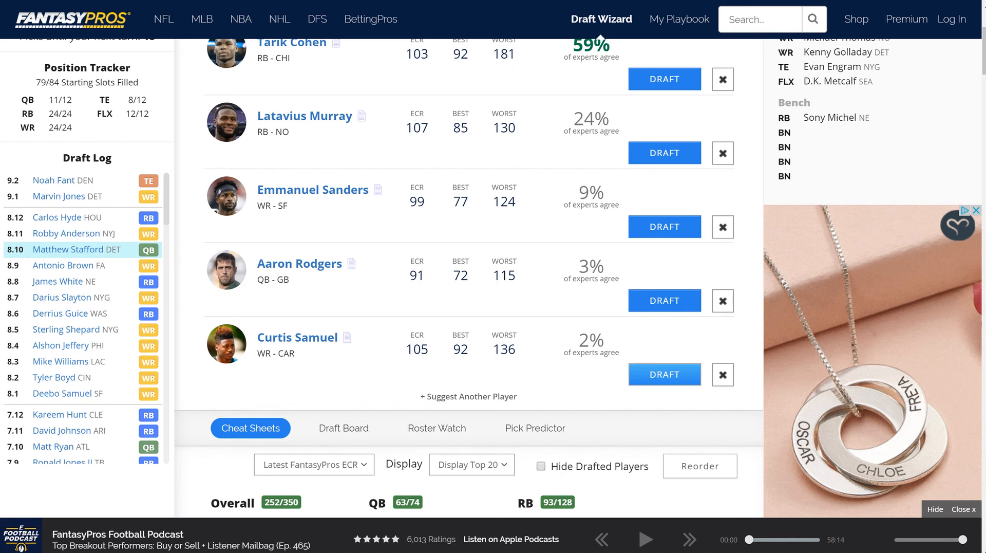
{"action": "left_click", "coordinate": [664, 374]}
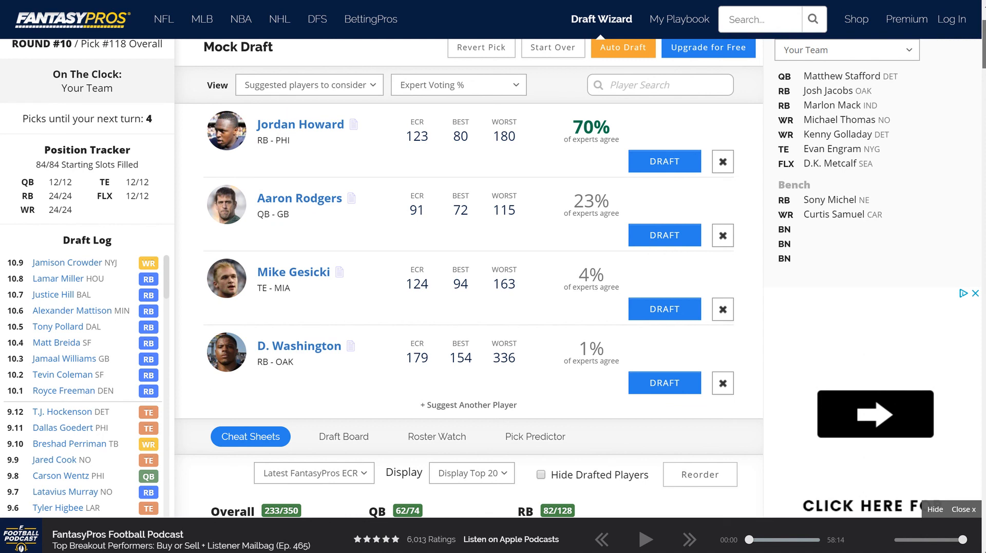
Review the remaining running backs, wide receivers and tight ends in the cheat sheets, and draft Jordan Howard with the tenth-round pick
{"action": "scroll", "coordinate": [492, 276], "scroll_direction": "down", "scroll_amount": 15}
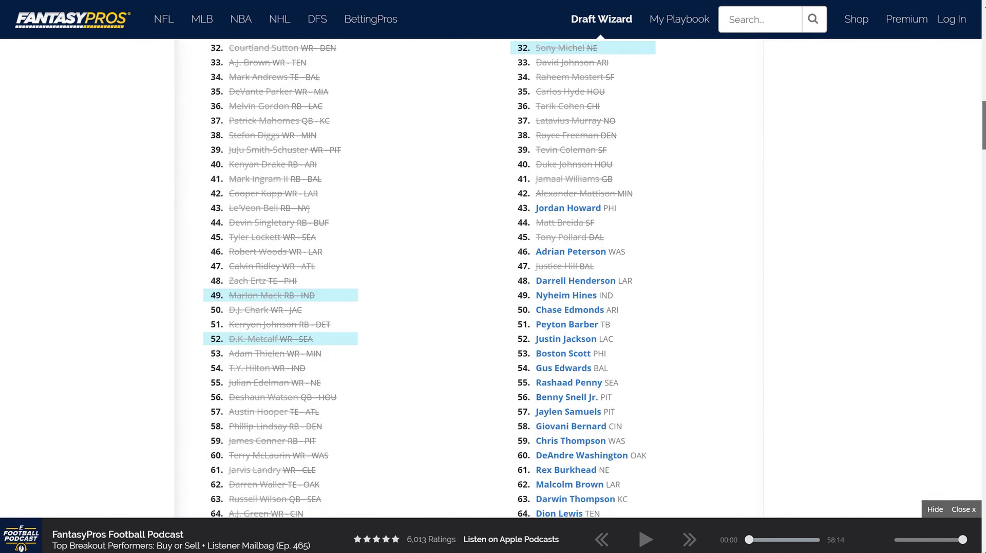
{"action": "scroll", "coordinate": [491, 276], "scroll_direction": "down", "scroll_amount": 20}
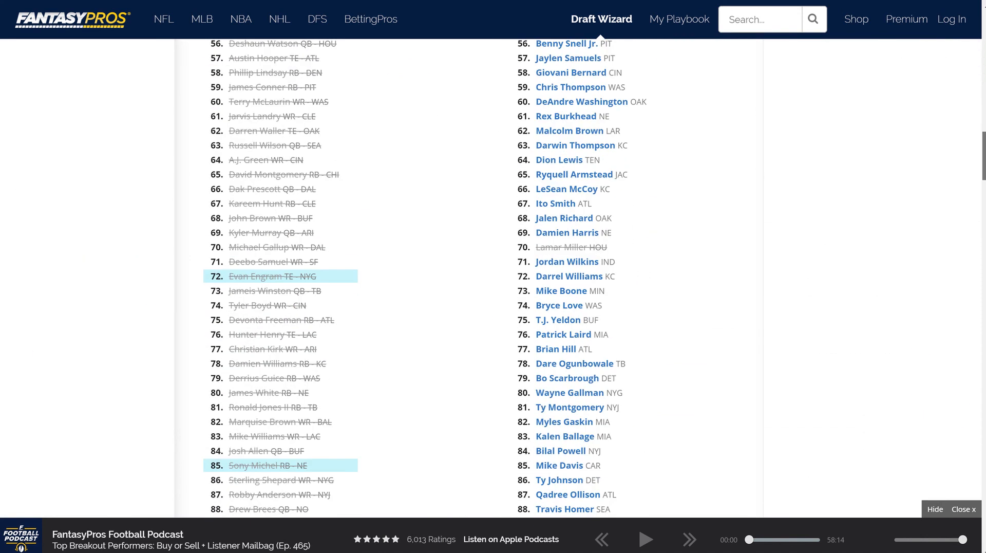
{"action": "scroll", "coordinate": [492, 277], "scroll_direction": "up", "scroll_amount": 2}
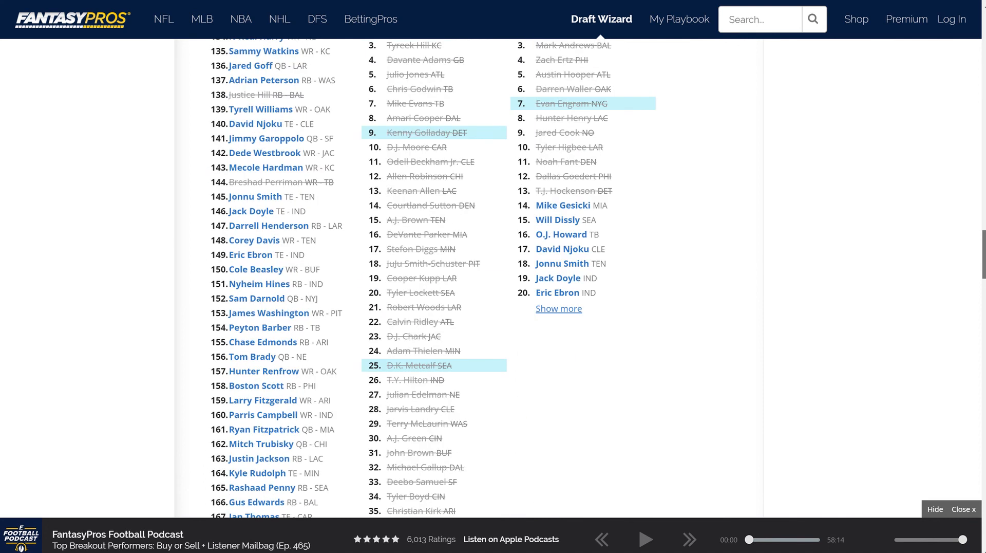
{"action": "scroll", "coordinate": [491, 276], "scroll_direction": "up", "scroll_amount": 13}
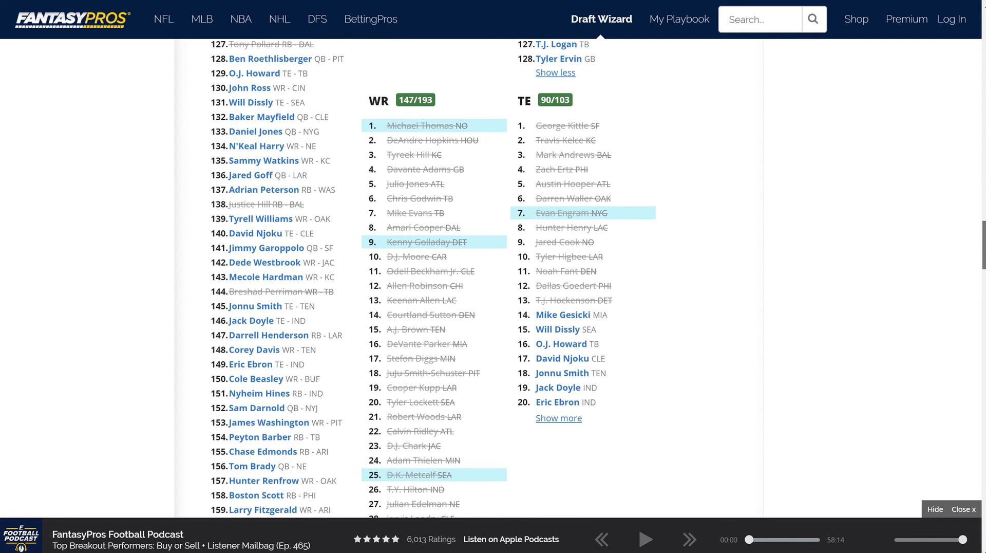
{"action": "scroll", "coordinate": [491, 277], "scroll_direction": "up", "scroll_amount": 10}
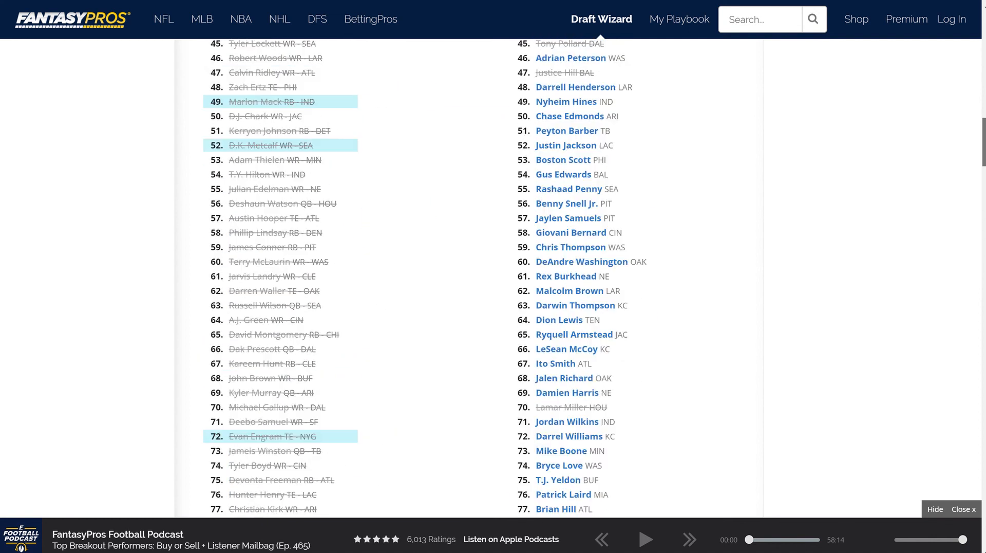
{"action": "scroll", "coordinate": [492, 277], "scroll_direction": "up", "scroll_amount": 3}
{"action": "left_click_drag", "start_coordinate": [983, 126], "coordinate": [983, 126]}
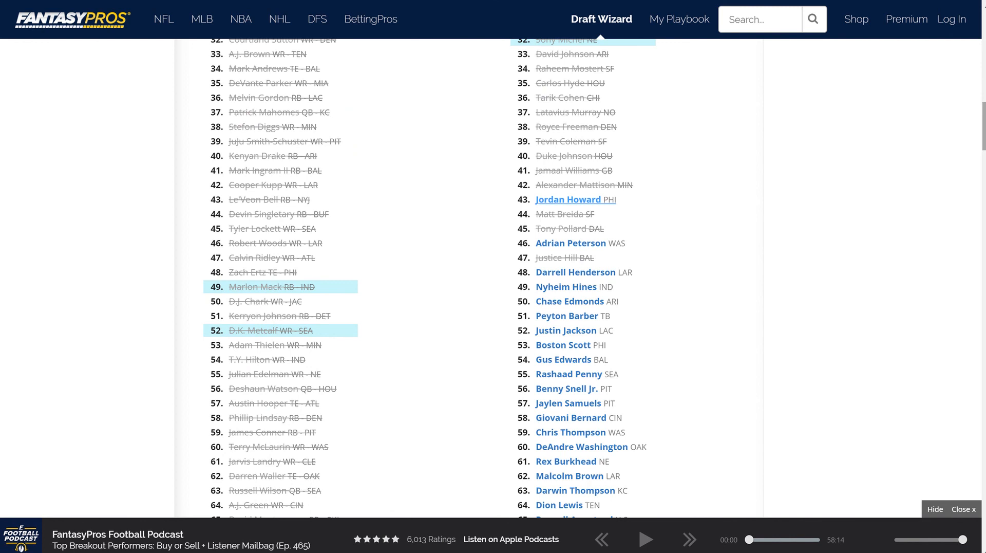
{"action": "left_click_drag", "start_coordinate": [983, 125], "coordinate": [983, 45]}
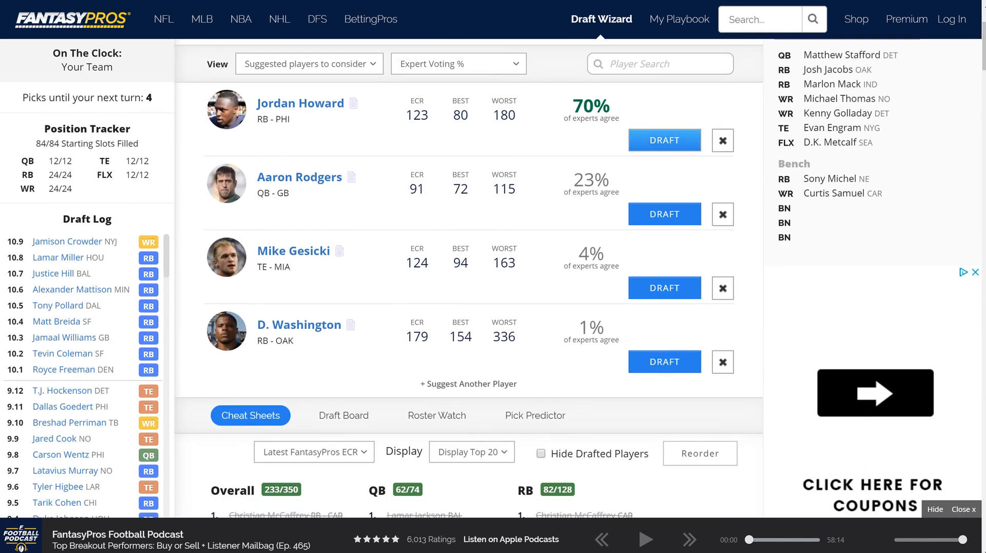
{"action": "left_click", "coordinate": [665, 140]}
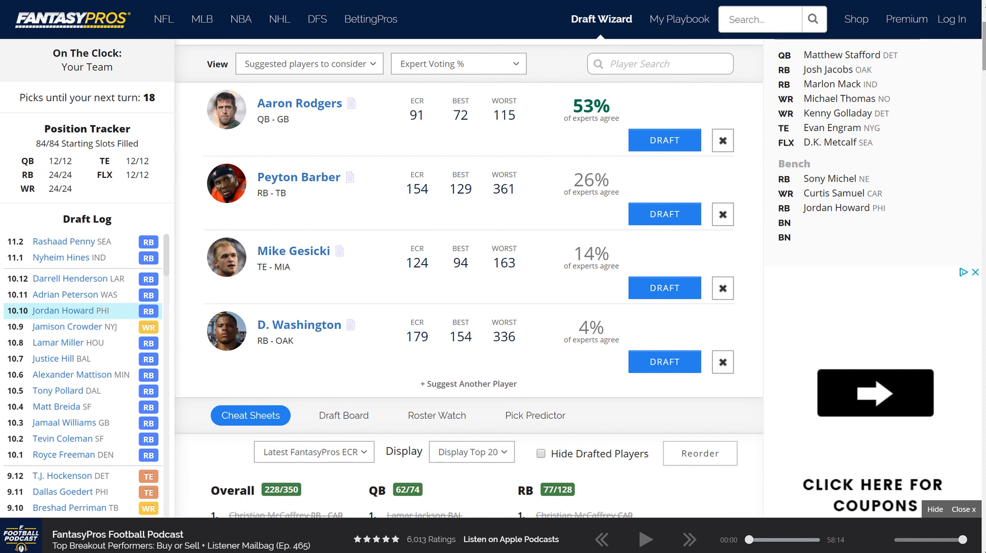
Review the remaining wide receivers in the cheat sheets, add Diontae Johnson to the suggested players, and draft him in round 11
{"action": "scroll", "coordinate": [469, 278], "scroll_direction": "down", "scroll_amount": 12}
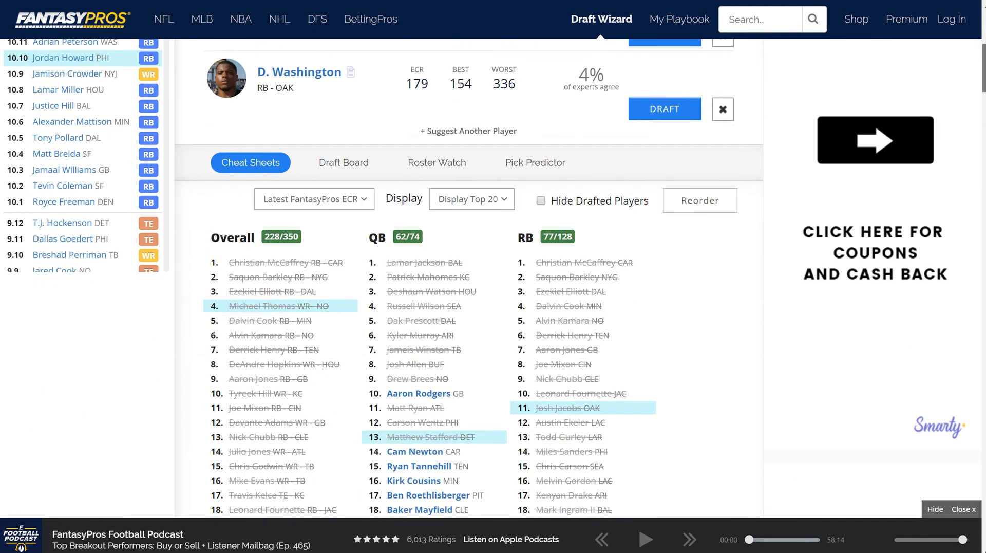
{"action": "scroll", "coordinate": [468, 277], "scroll_direction": "down", "scroll_amount": 20}
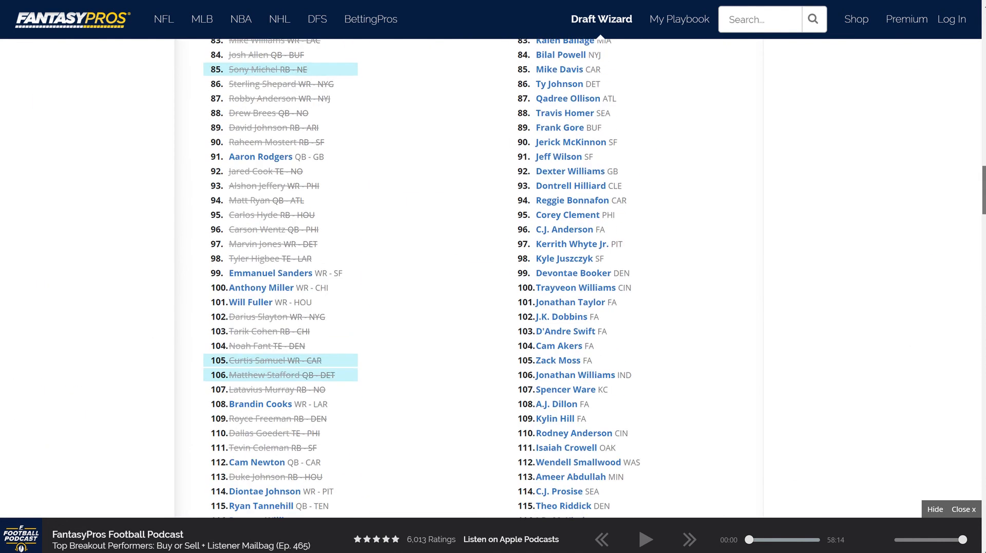
{"action": "scroll", "coordinate": [469, 277], "scroll_direction": "down", "scroll_amount": 9}
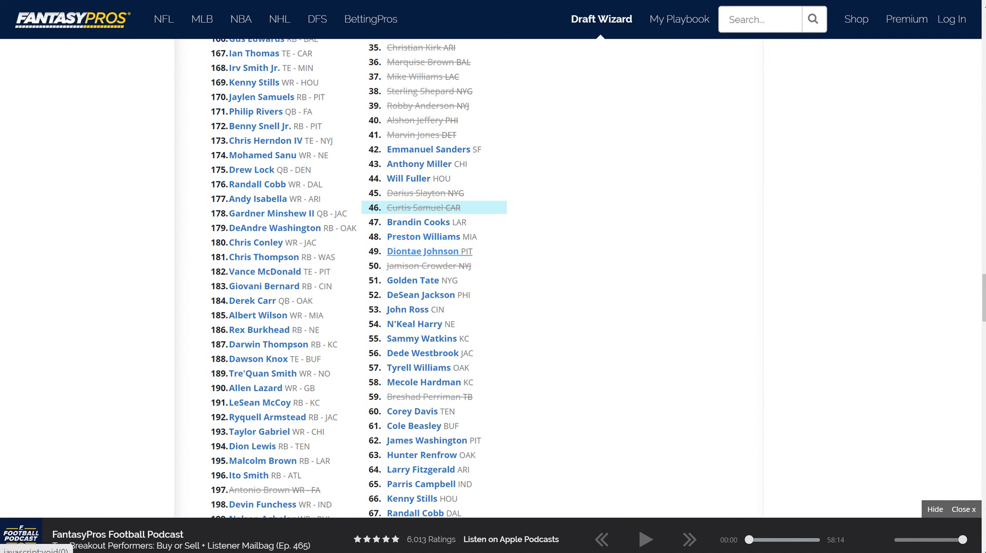
{"action": "left_click_drag", "start_coordinate": [984, 294], "coordinate": [984, 44]}
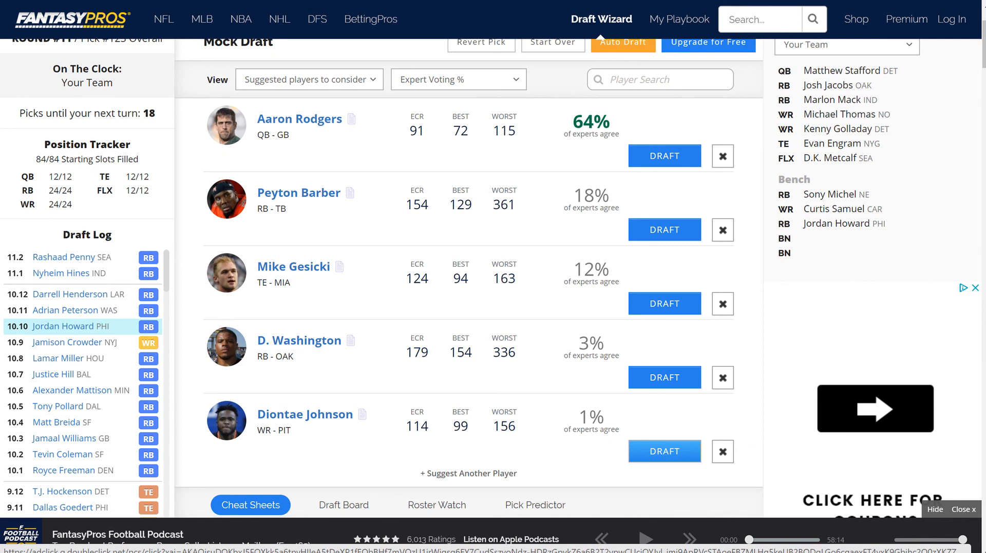
{"action": "left_click", "coordinate": [664, 451]}
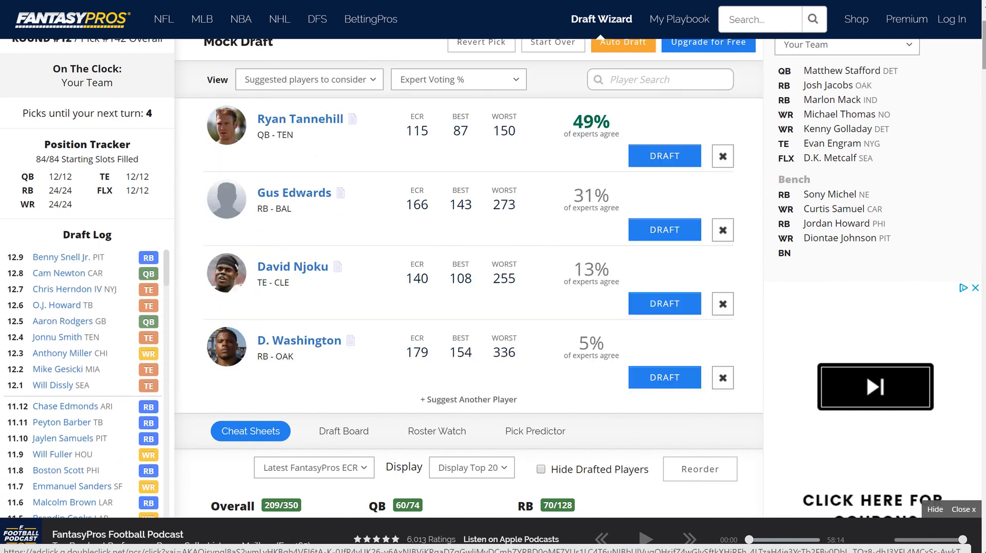
Compare the remaining running backs, tight ends and quarterbacks in the cheat sheets, and draft quarterback Ryan Tannehill with the twelfth-round pick
{"action": "scroll", "coordinate": [467, 277], "scroll_direction": "down", "scroll_amount": 9}
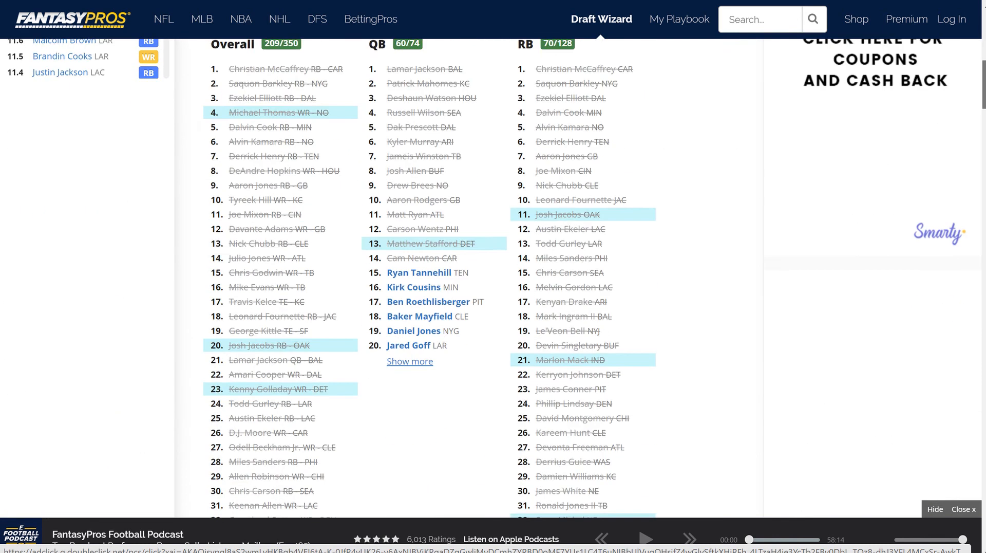
{"action": "scroll", "coordinate": [467, 277], "scroll_direction": "down", "scroll_amount": 2}
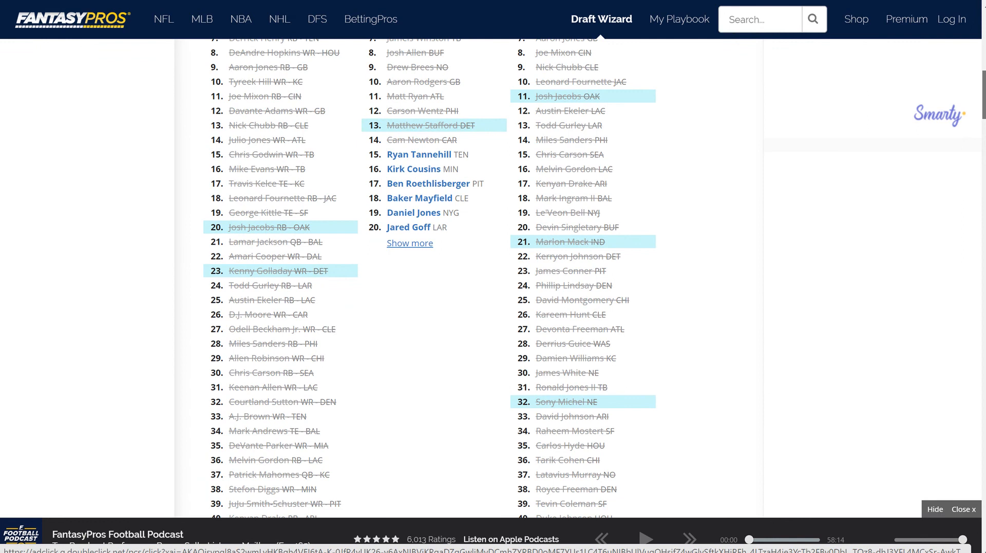
{"action": "scroll", "coordinate": [467, 278], "scroll_direction": "down", "scroll_amount": 10}
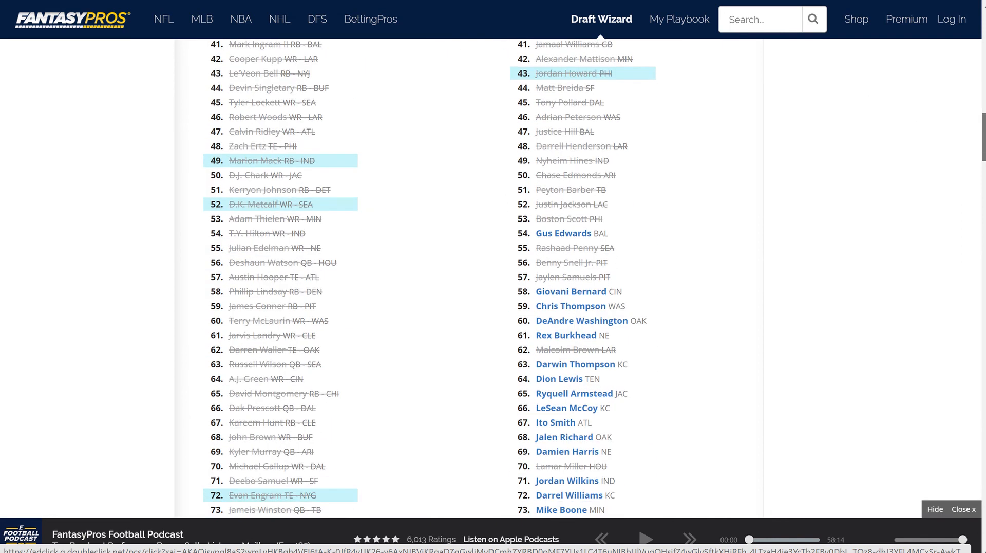
{"action": "scroll", "coordinate": [467, 277], "scroll_direction": "down", "scroll_amount": 1}
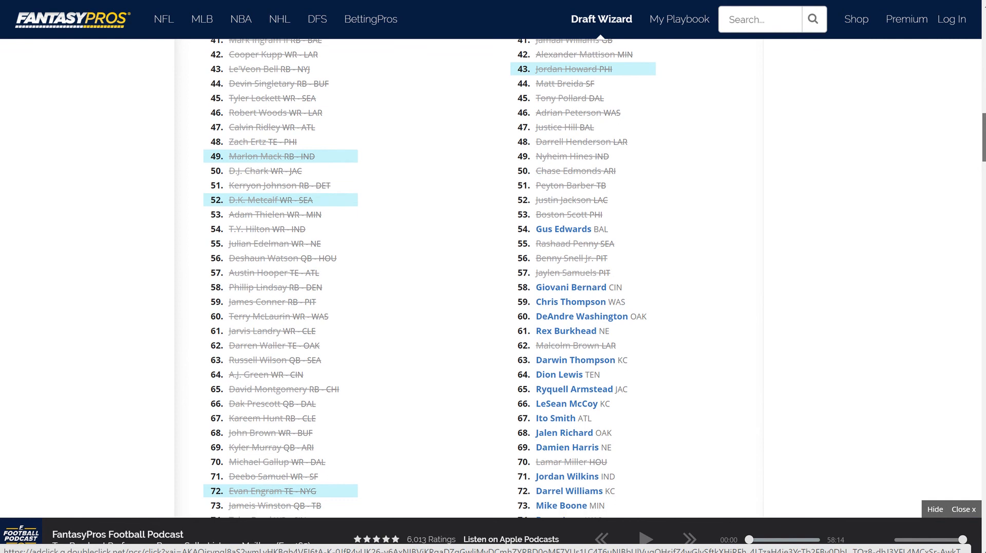
{"action": "scroll", "coordinate": [467, 277], "scroll_direction": "down", "scroll_amount": 1}
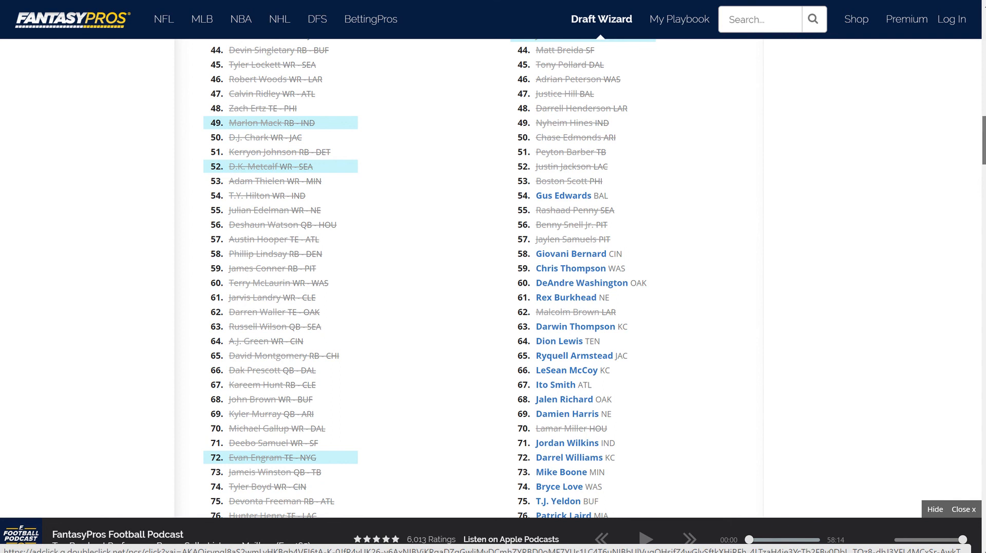
{"action": "scroll", "coordinate": [493, 277], "scroll_direction": "down", "scroll_amount": 20}
{"action": "scroll", "coordinate": [493, 278], "scroll_direction": "down", "scroll_amount": 3}
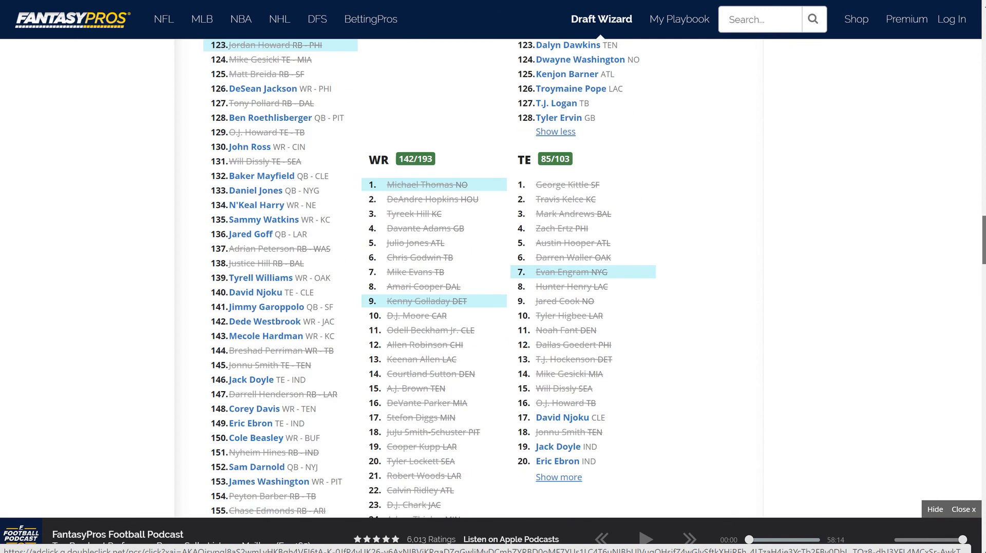
{"action": "scroll", "coordinate": [493, 277], "scroll_direction": "up", "scroll_amount": 20}
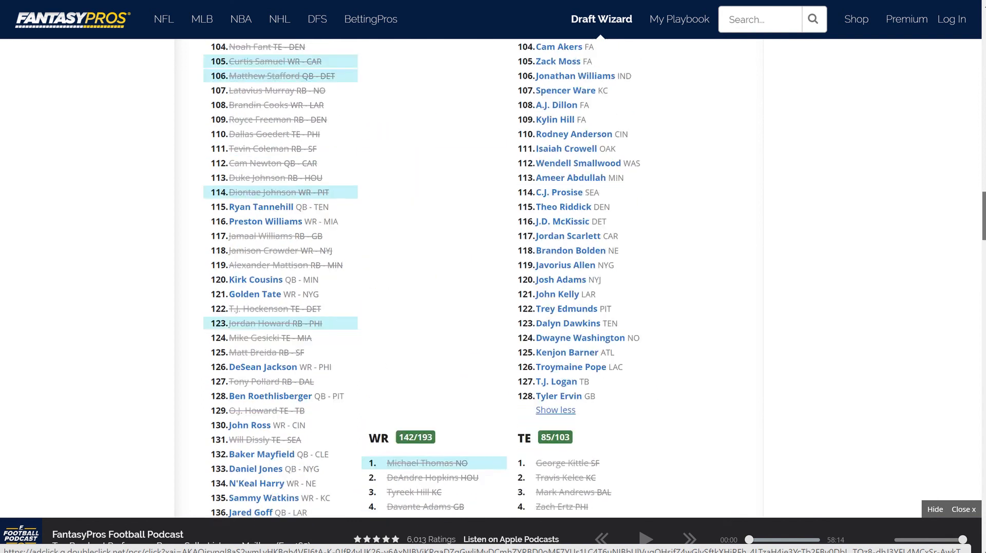
{"action": "left_click_drag", "start_coordinate": [984, 81], "coordinate": [984, 81]}
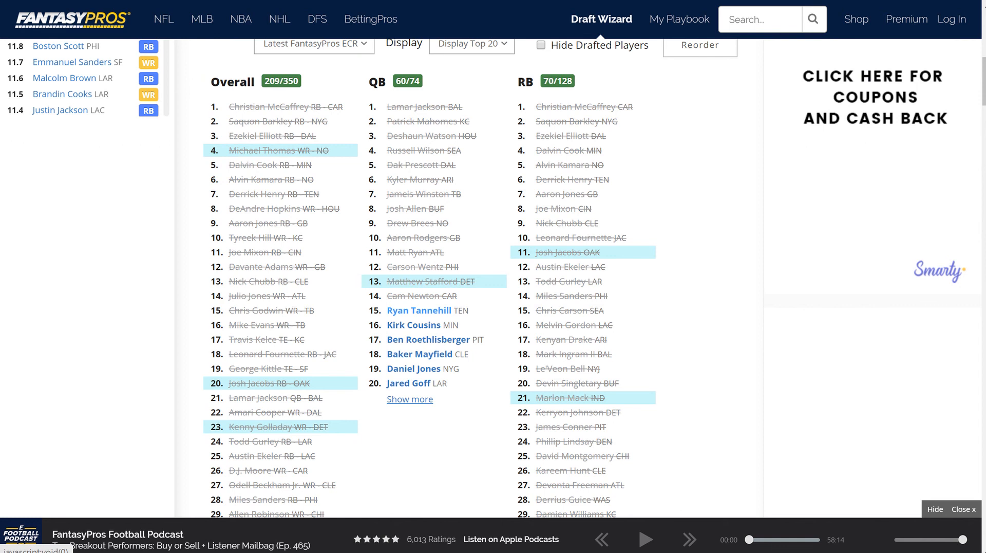
{"action": "left_click_drag", "start_coordinate": [983, 81], "coordinate": [983, 36]}
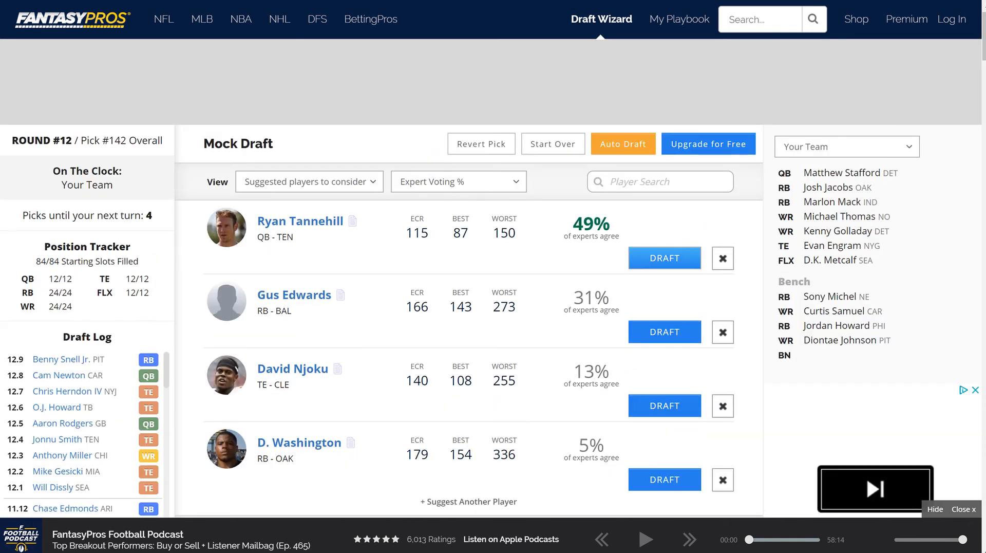
{"action": "left_click", "coordinate": [664, 258]}
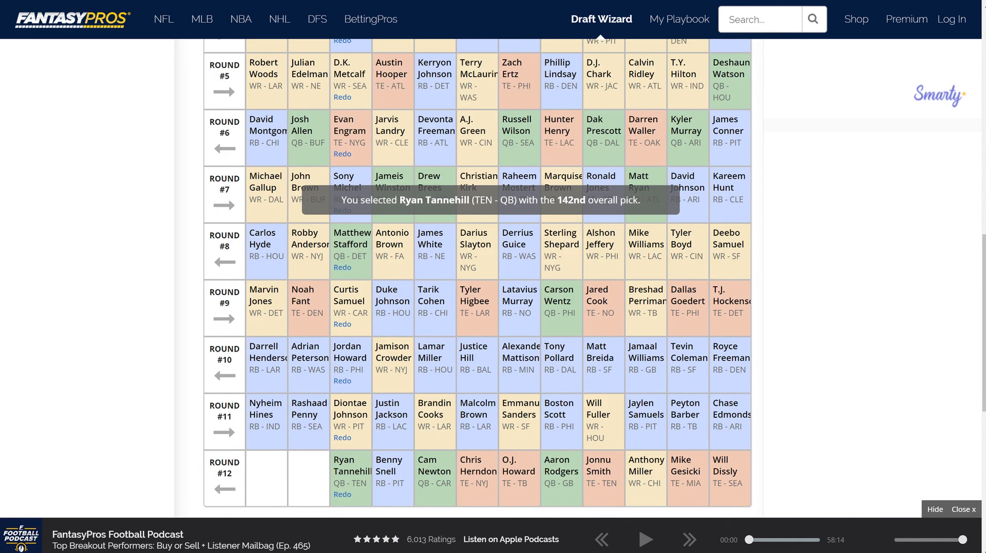